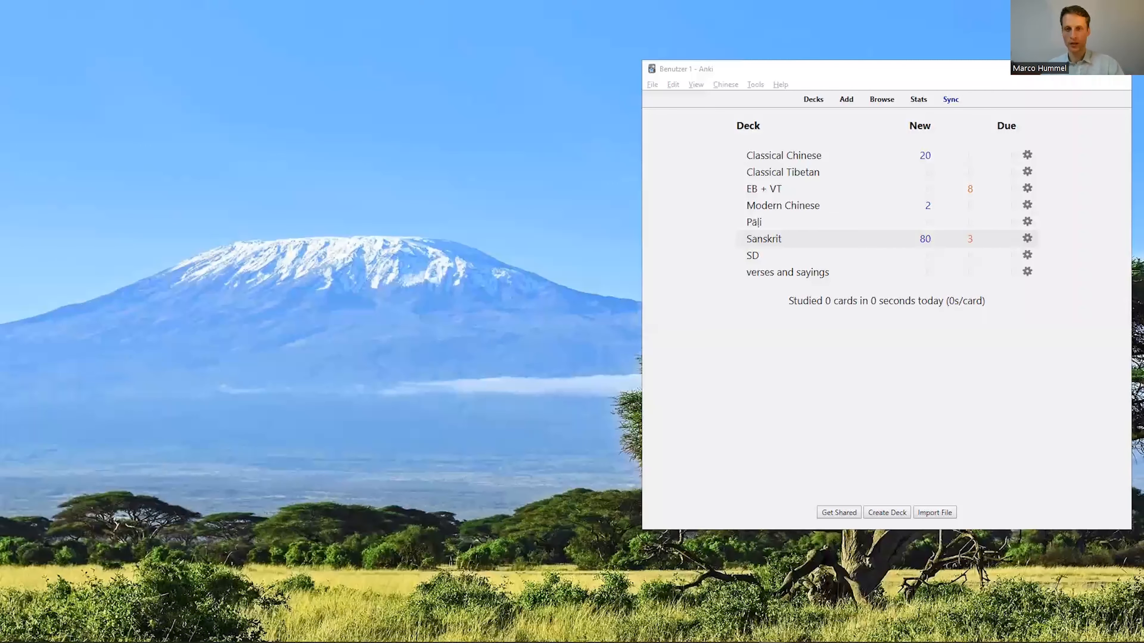
# Bring up the note browser and search the Modern Chinese deck for notes tagged 1.
pyautogui.click(219, 642)
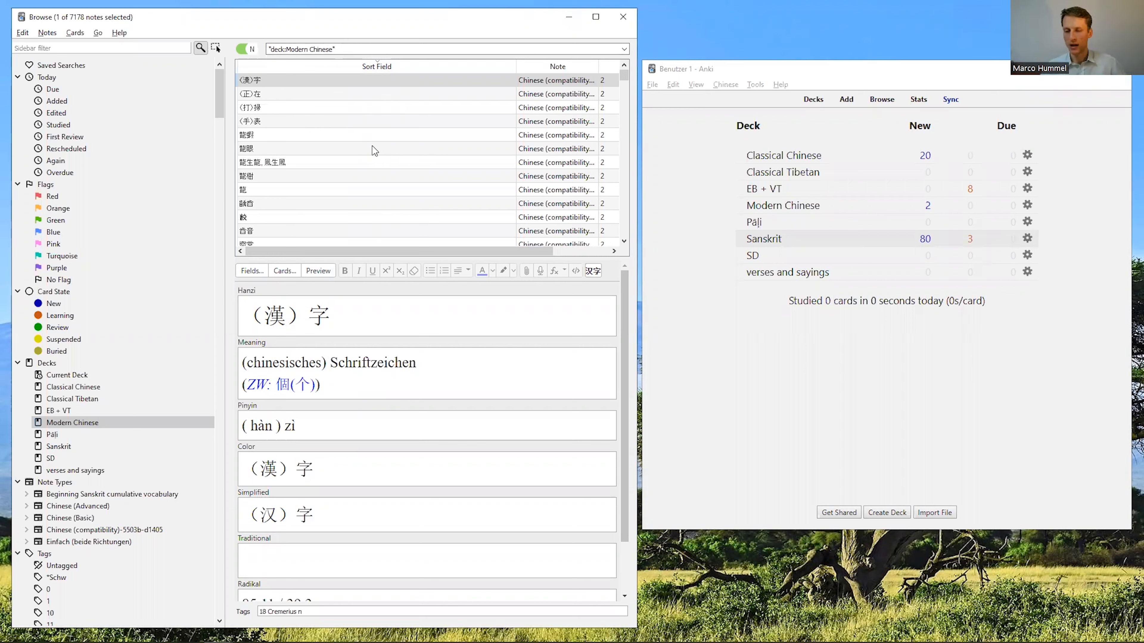
pyautogui.write('tag:')
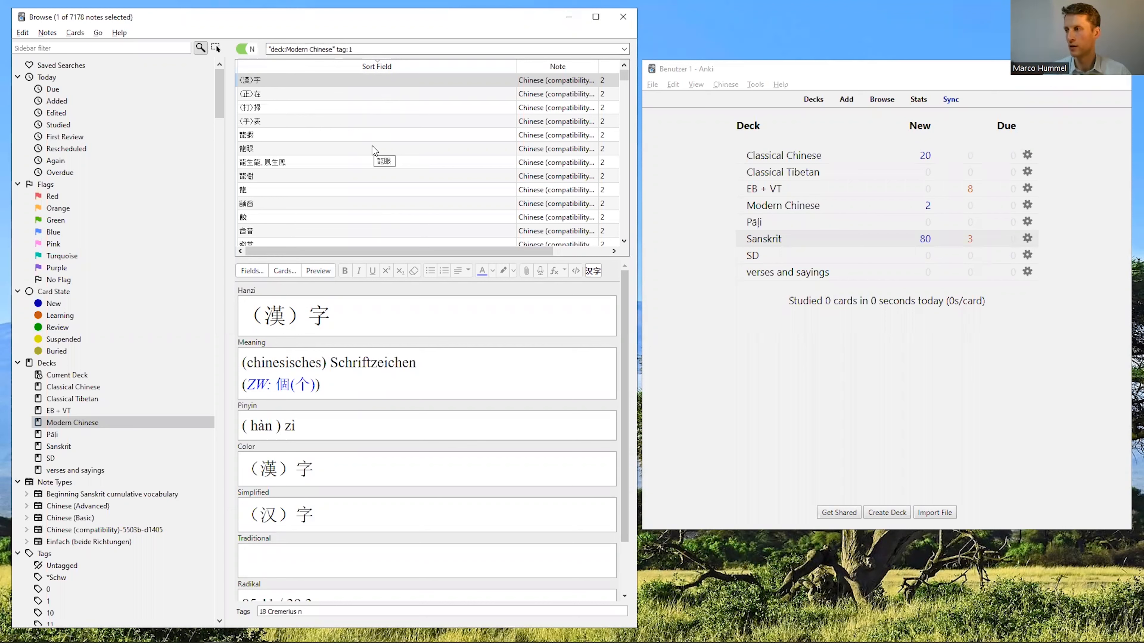
pyautogui.write('1')
pyautogui.press('Return')
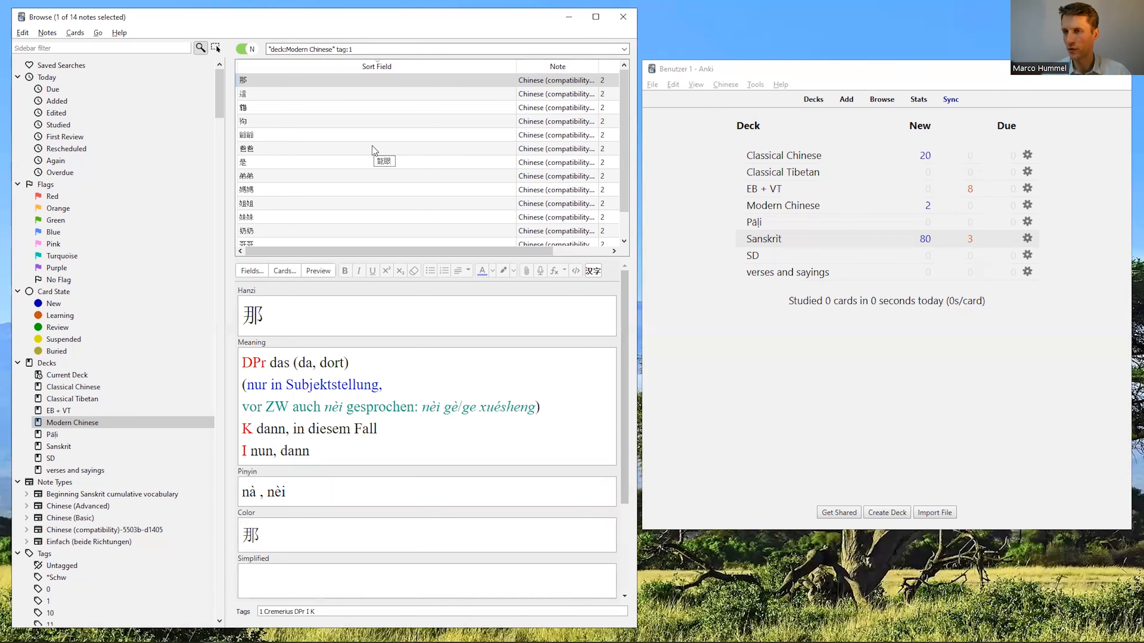
# Change the tag search in the Modern Chinese deck to tag 2, followed by tag 3.
pyautogui.press('BackSpace')
pyautogui.write('2')
pyautogui.press('Return')
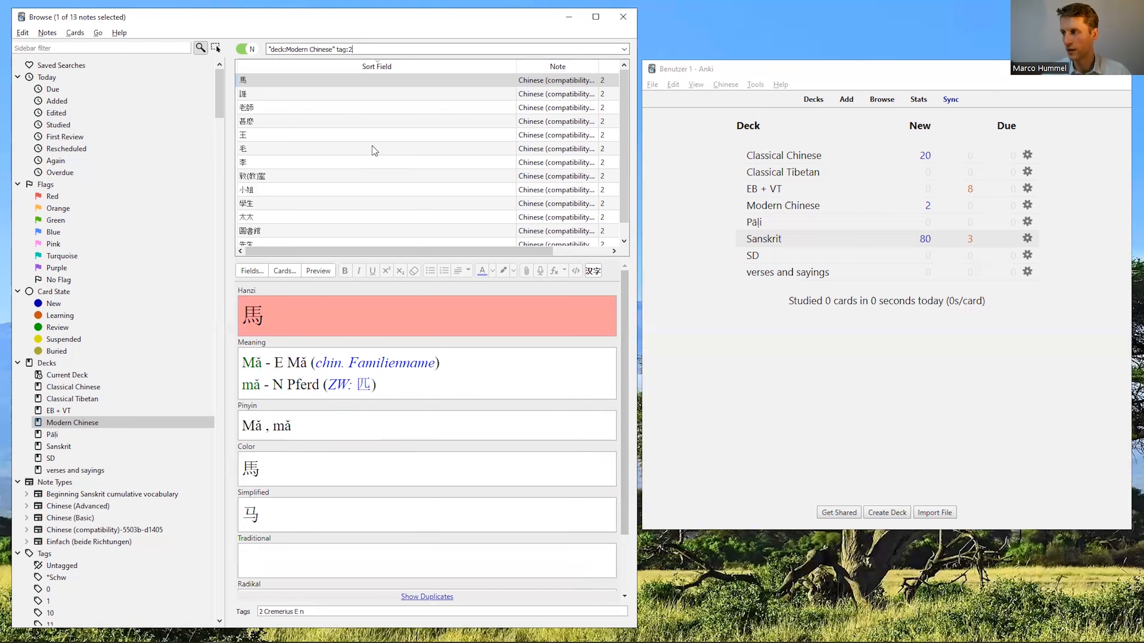
pyautogui.press('Return')
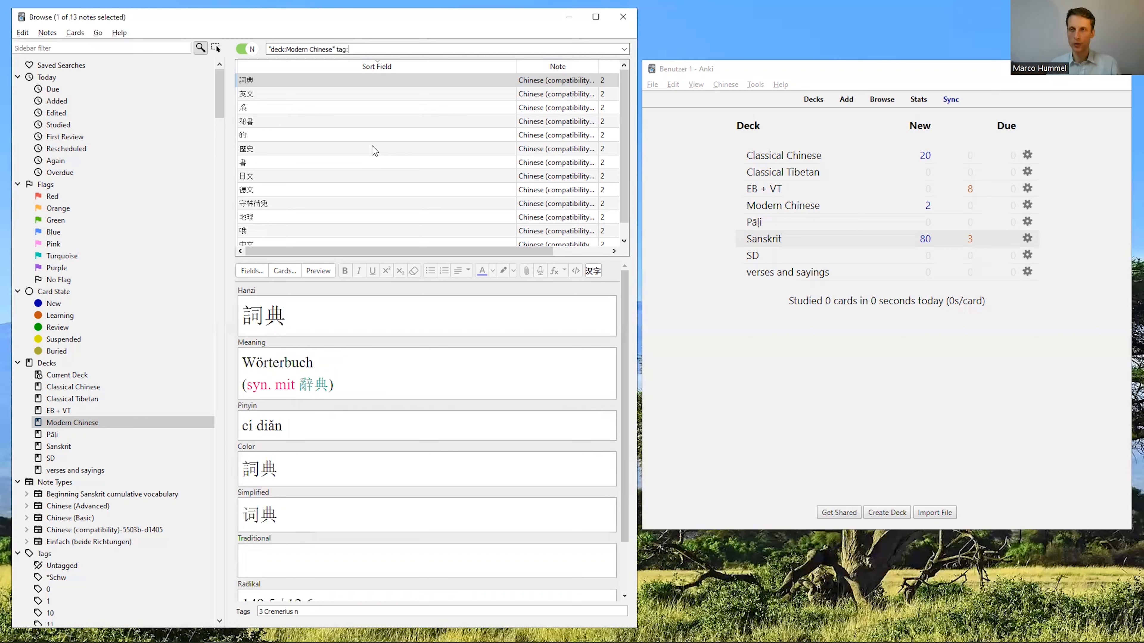
# Search the Modern Chinese deck for notes tagged B1 and clear the tag value from the query.
pyautogui.write('B1')
pyautogui.press('Return')
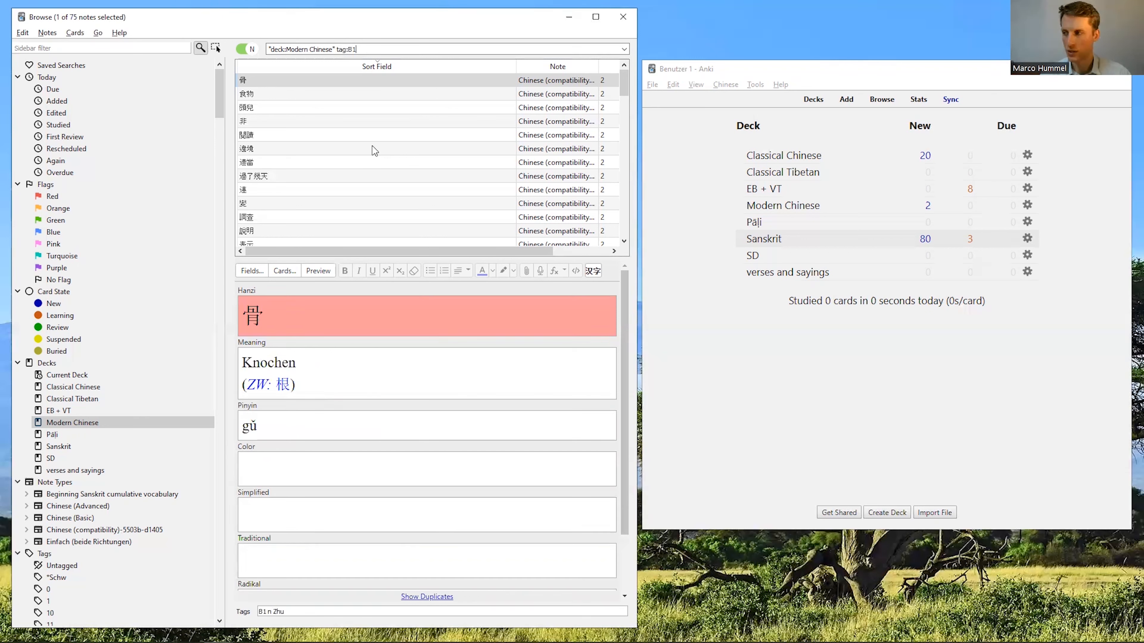
pyautogui.press('BackSpace')
pyautogui.press('BackSpace')
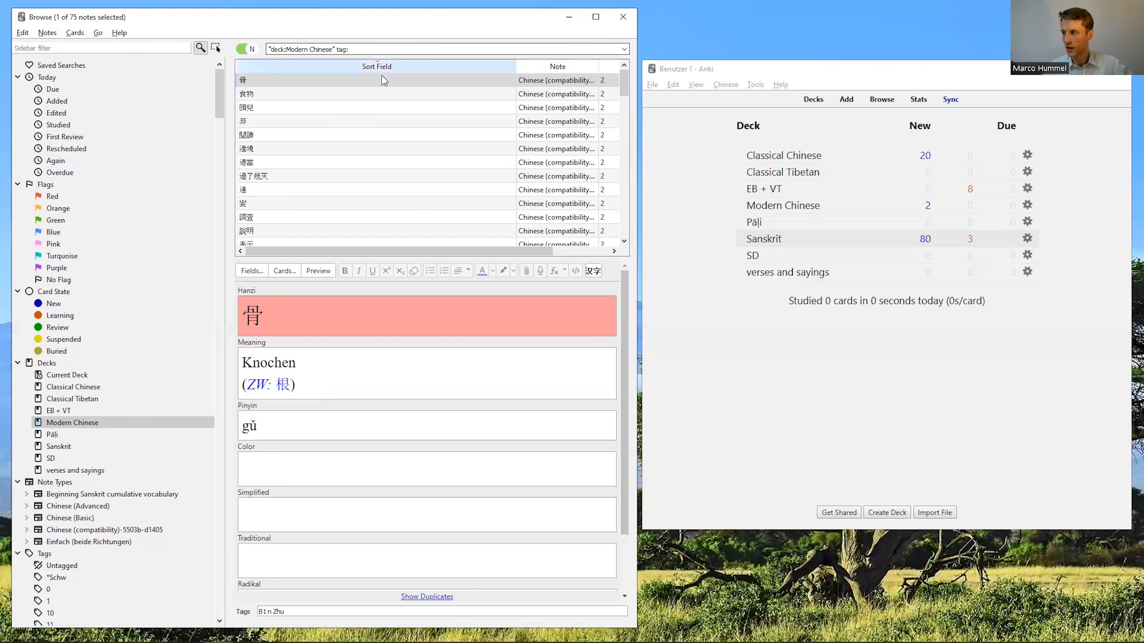
# Filter the Modern Chinese notes to tag 1 and add the tag Cremerius to the selected note.
pyautogui.write('1')
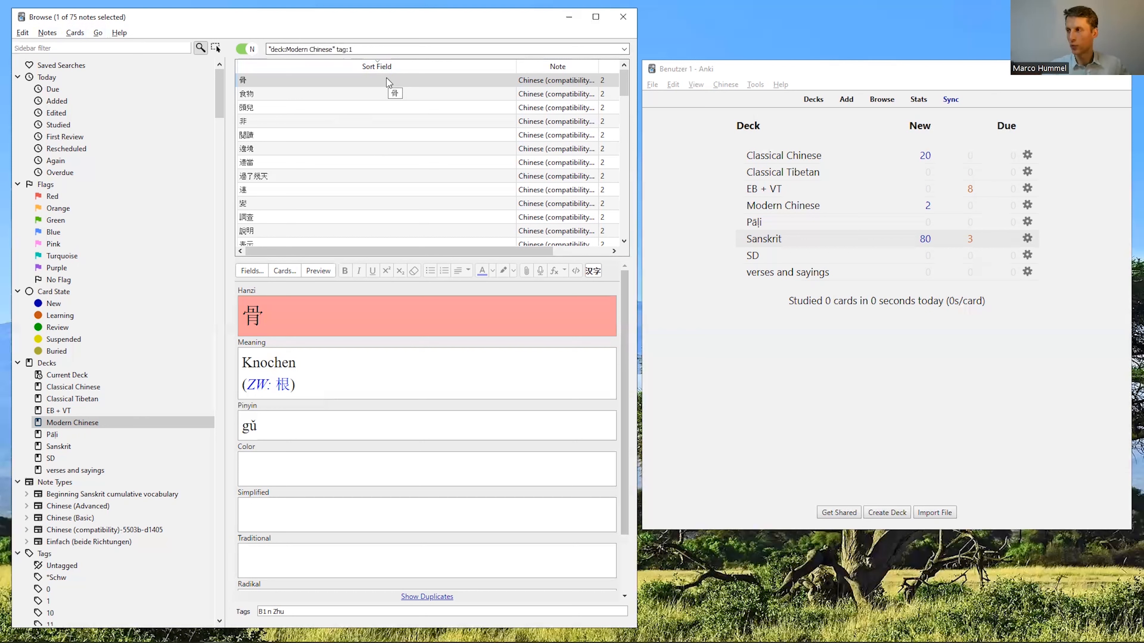
pyautogui.press('Return')
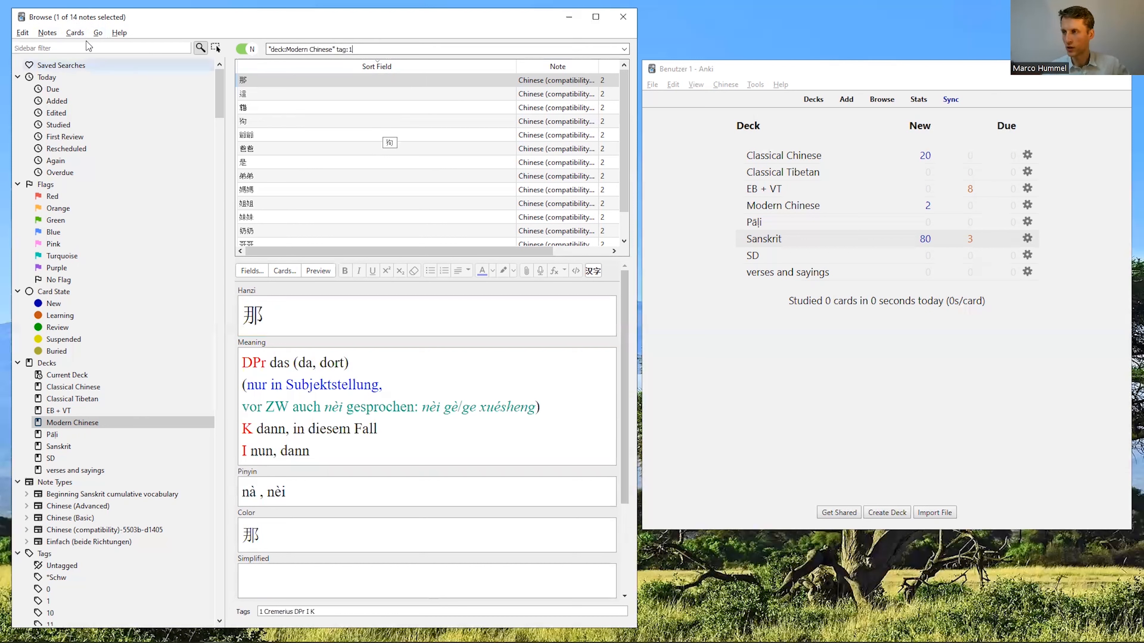
pyautogui.click(47, 33)
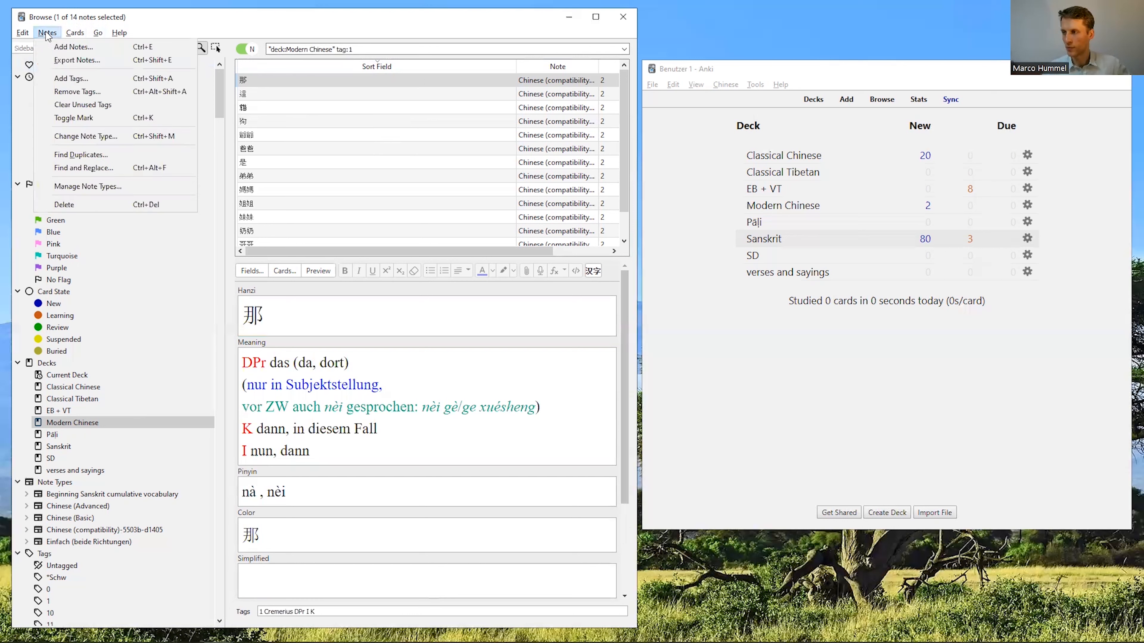
pyautogui.click(63, 81)
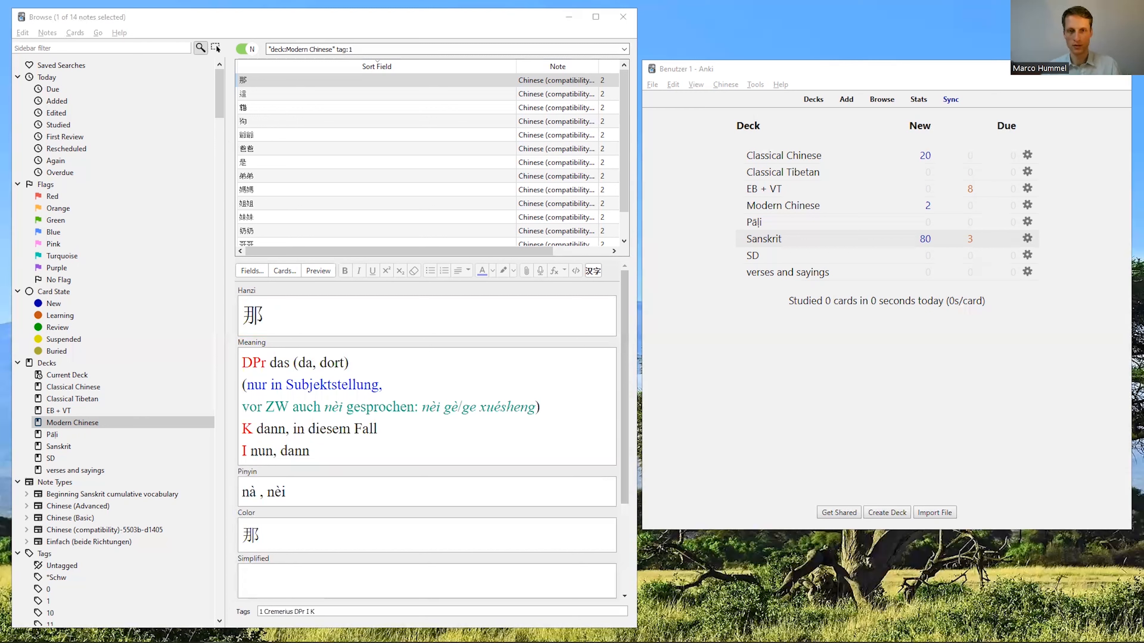
pyautogui.hotkey('ctrl', 'shift', 'a')
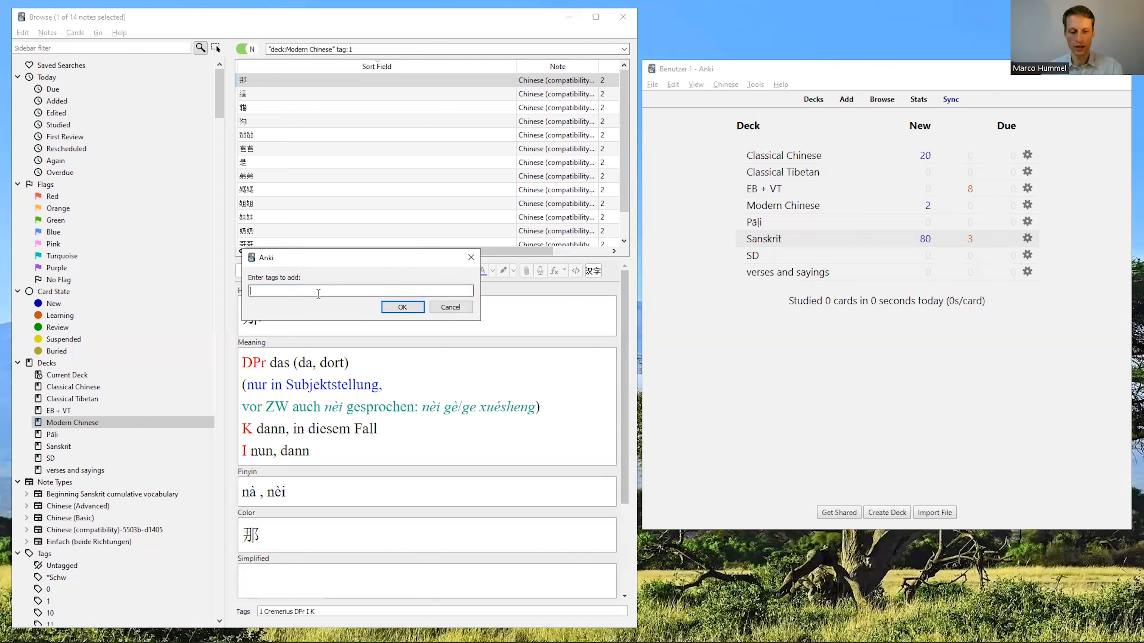
pyautogui.write('Cremerius')
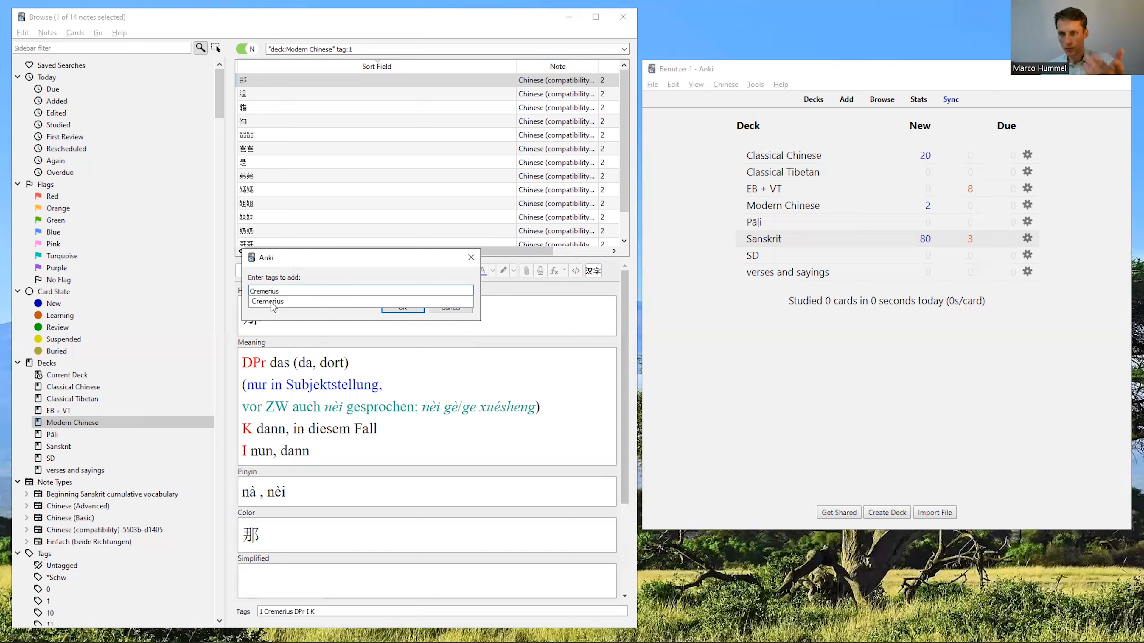
pyautogui.click(292, 301)
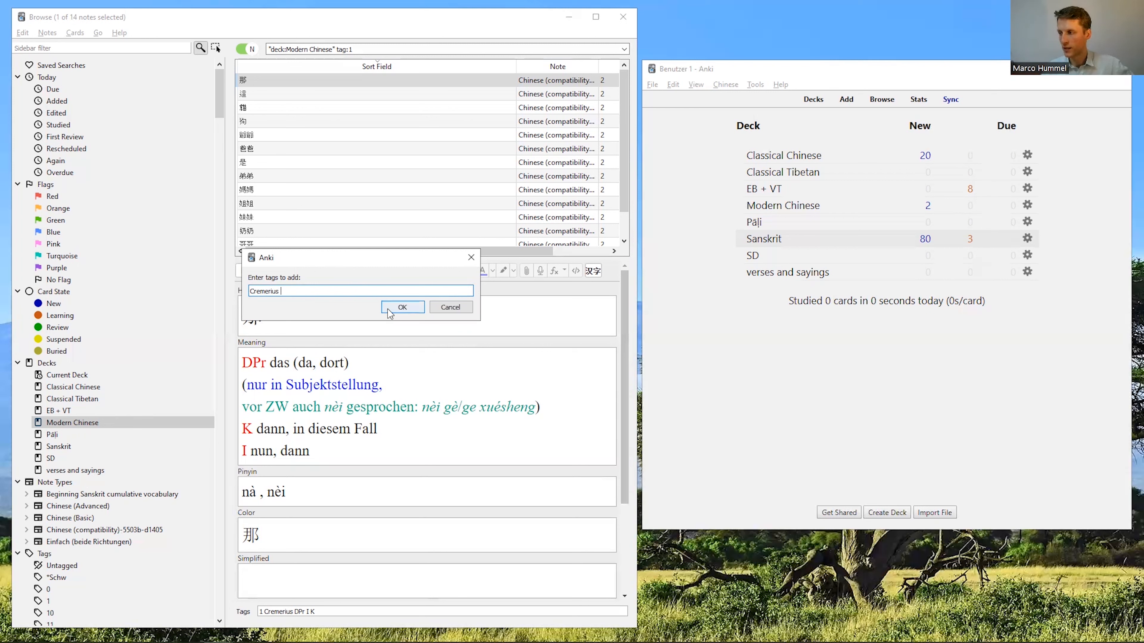
pyautogui.press('Return')
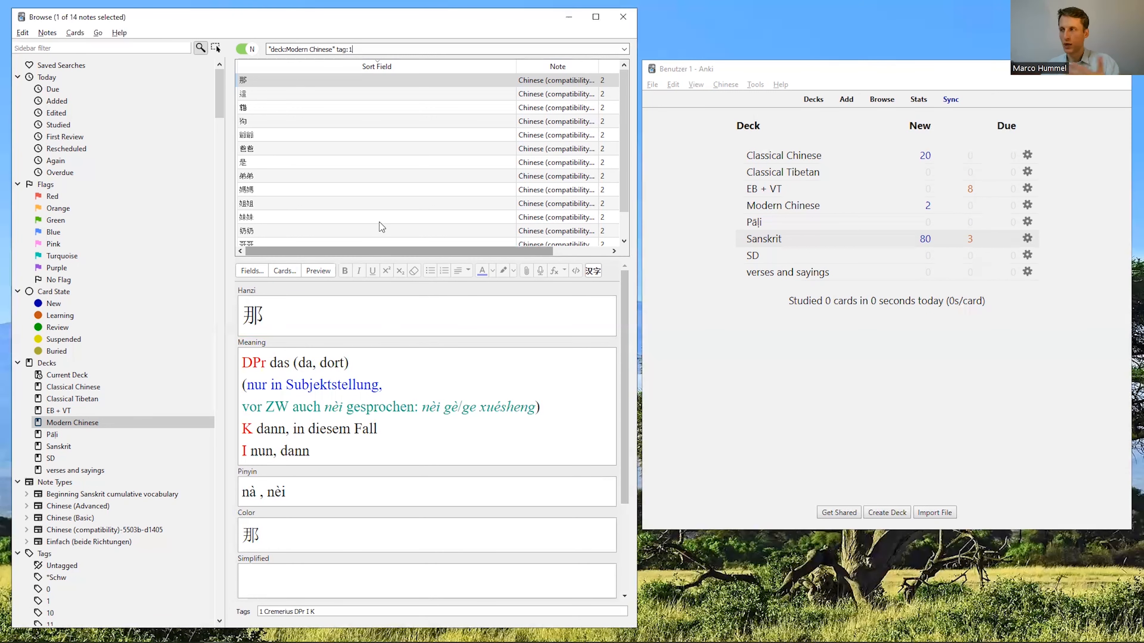
# Inspect several of the notes tagged 1 and check which tags each one carries.
pyautogui.click(280, 95)
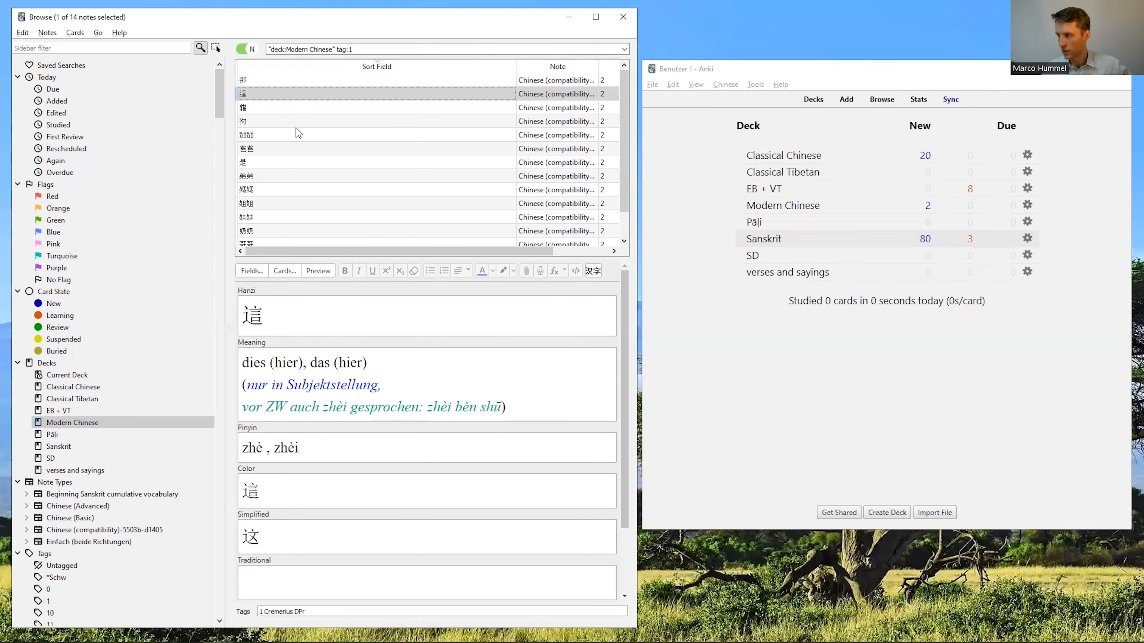
pyautogui.click(303, 107)
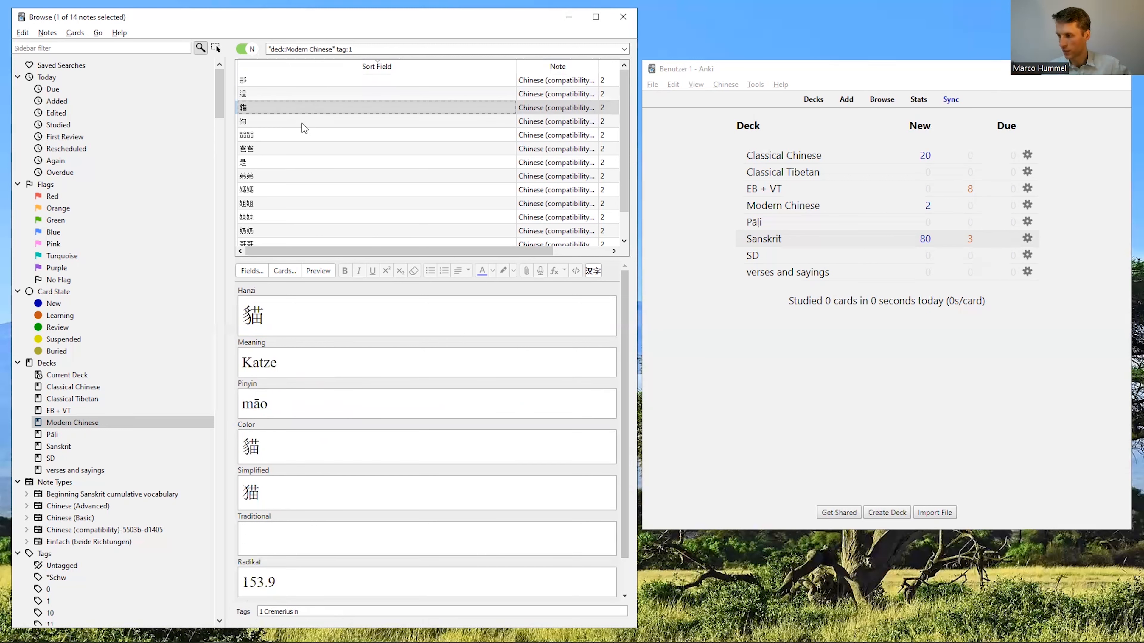
pyautogui.click(303, 124)
pyautogui.click(305, 134)
pyautogui.click(307, 160)
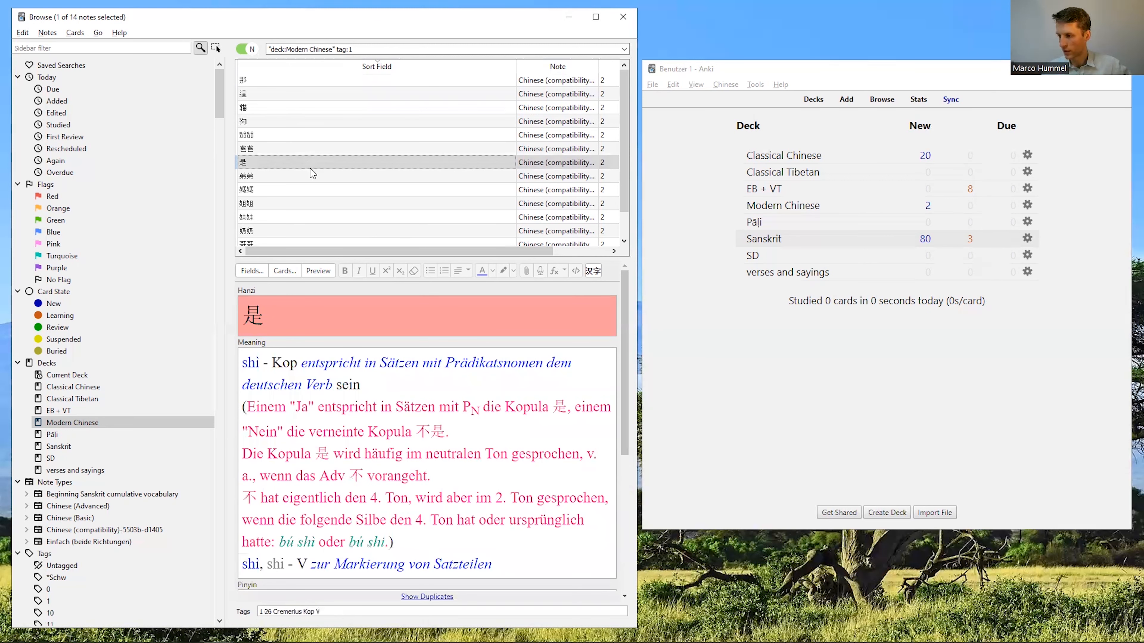
# Filter the Modern Chinese notes to tag 2 and bring up the add-tags prompt, closing it without entering a tag.
pyautogui.click(359, 48)
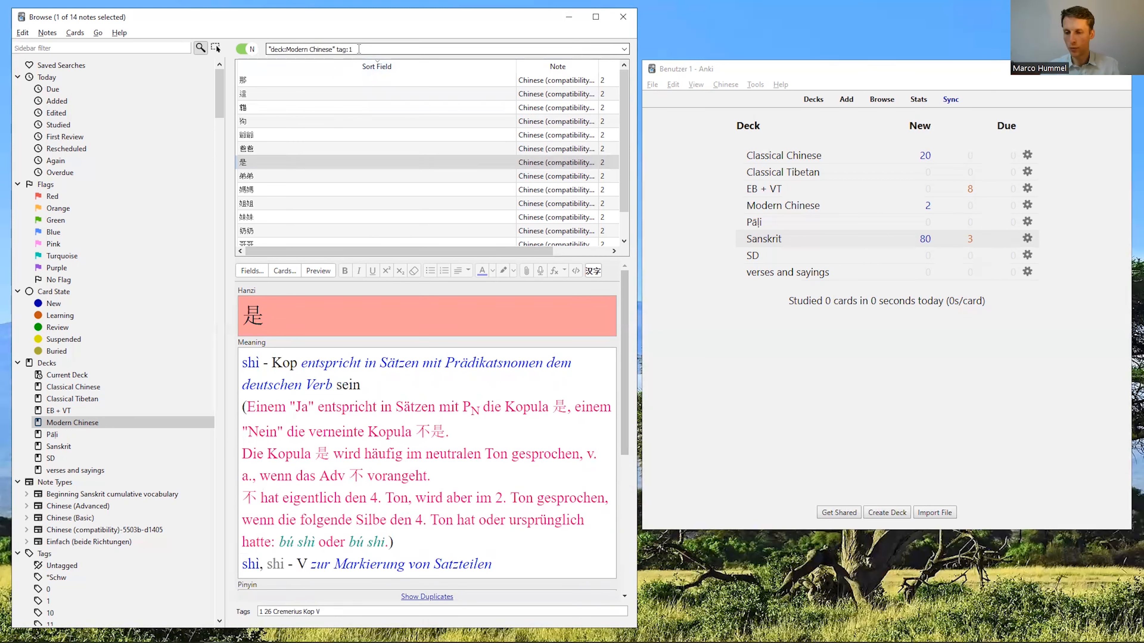
pyautogui.press('Return')
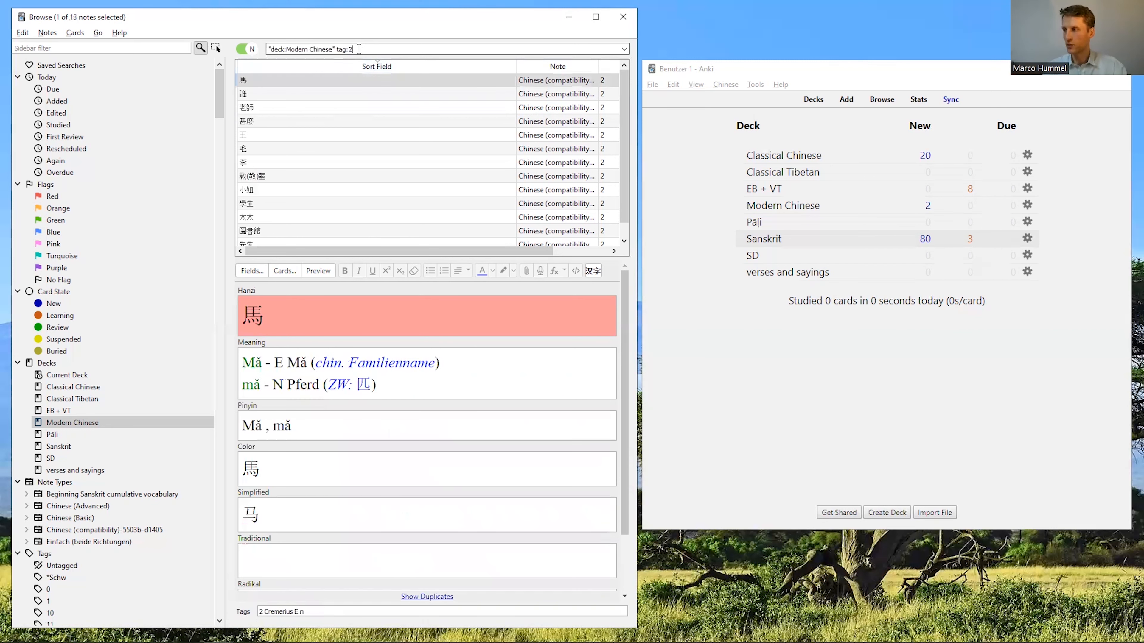
pyautogui.click(47, 33)
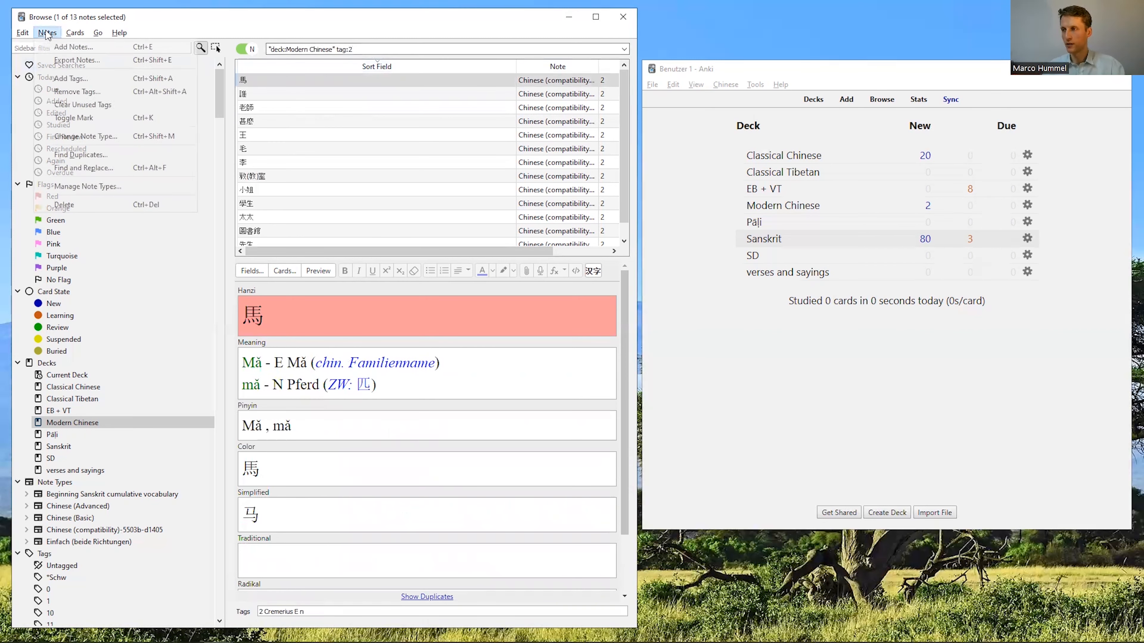
pyautogui.click(120, 92)
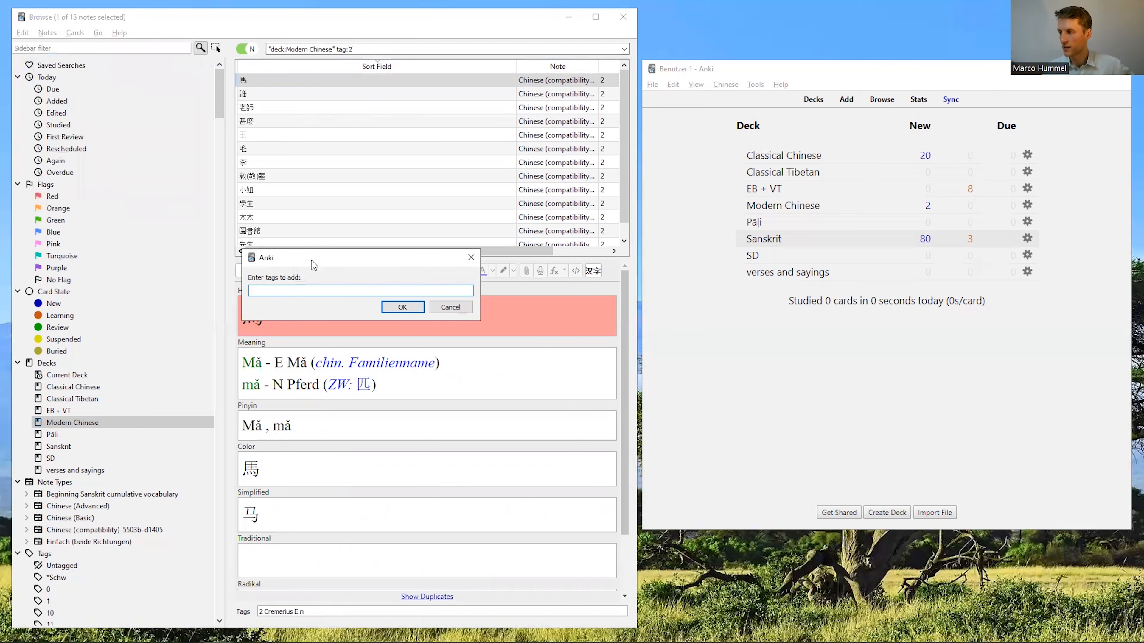
pyautogui.click(402, 308)
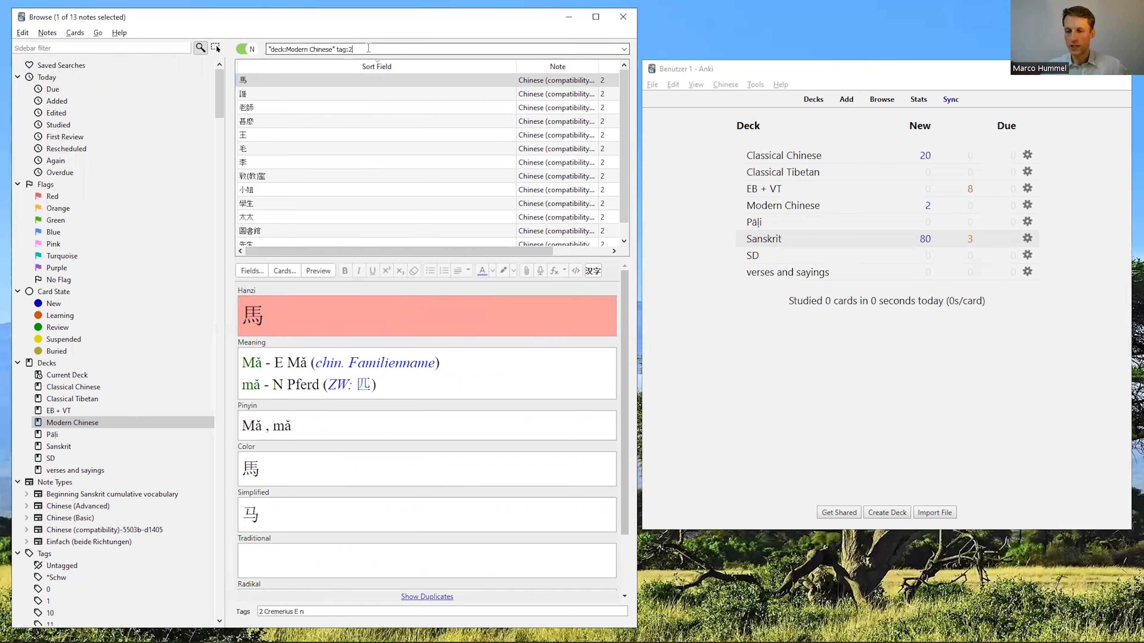
# Filter the Modern Chinese notes to tag B1 and add the tag Zhu to the selected note.
pyautogui.press('BackSpace')
pyautogui.write('B1')
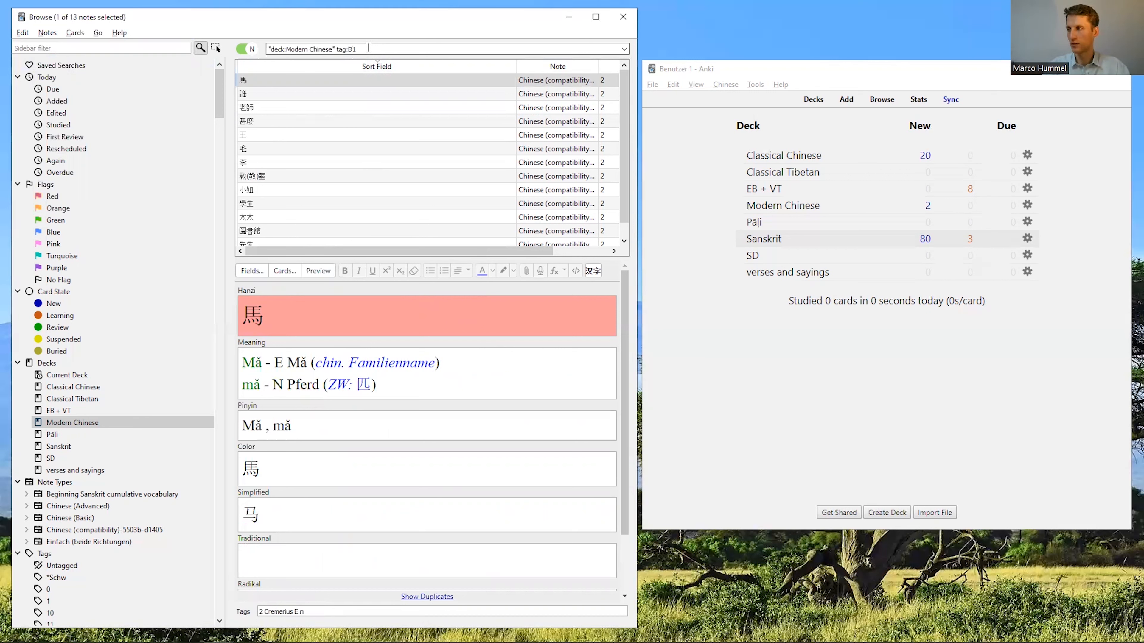
pyautogui.press('Return')
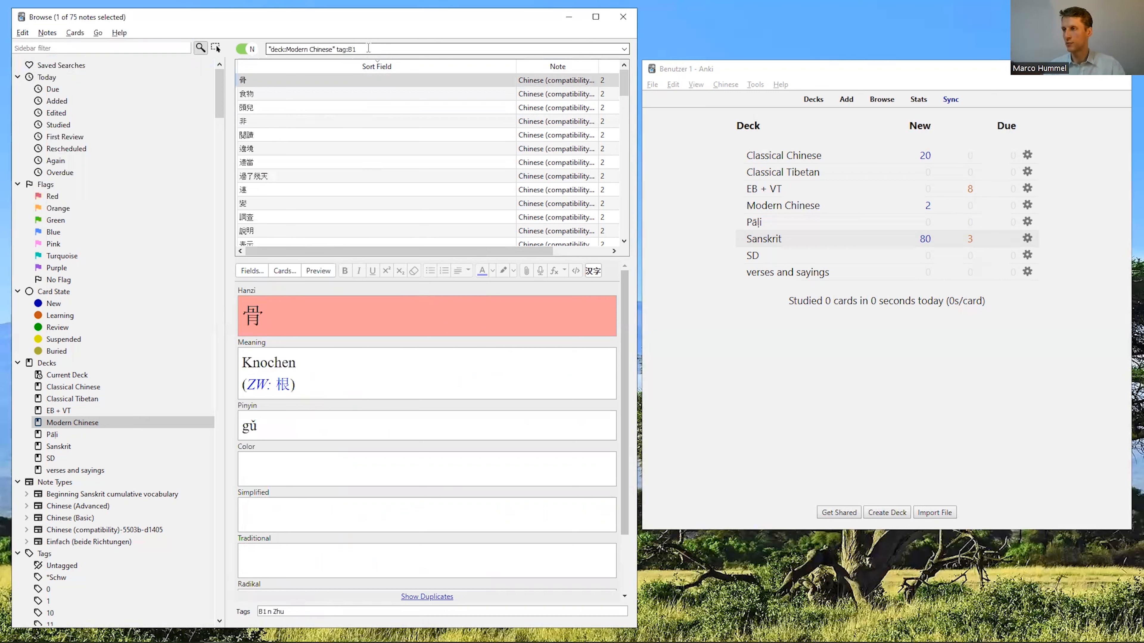
pyautogui.click(45, 37)
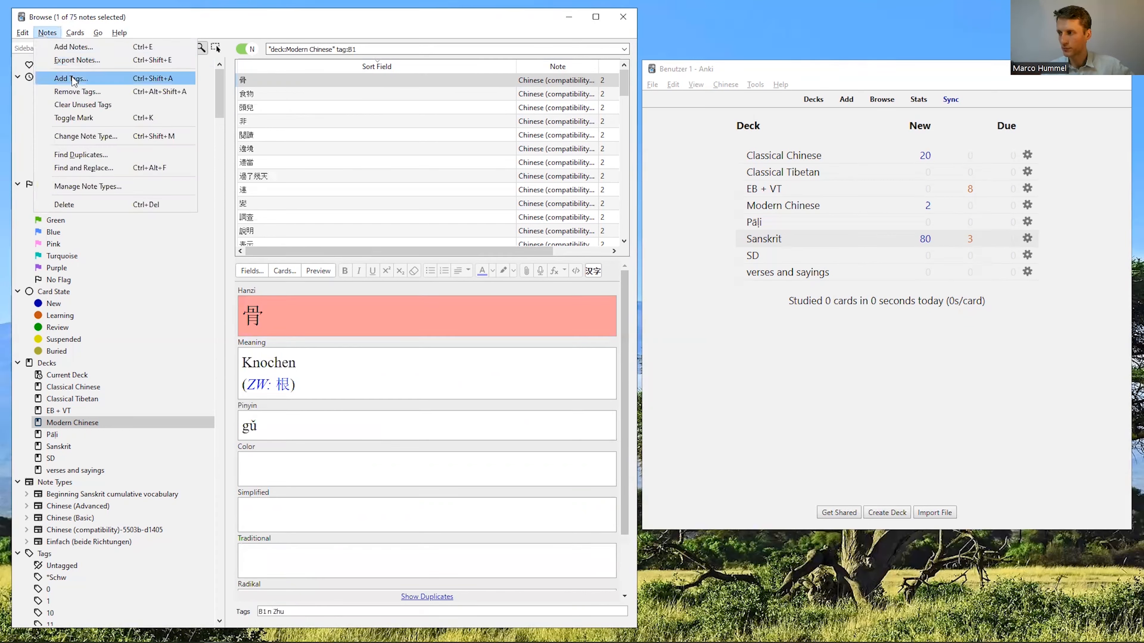
pyautogui.click(75, 82)
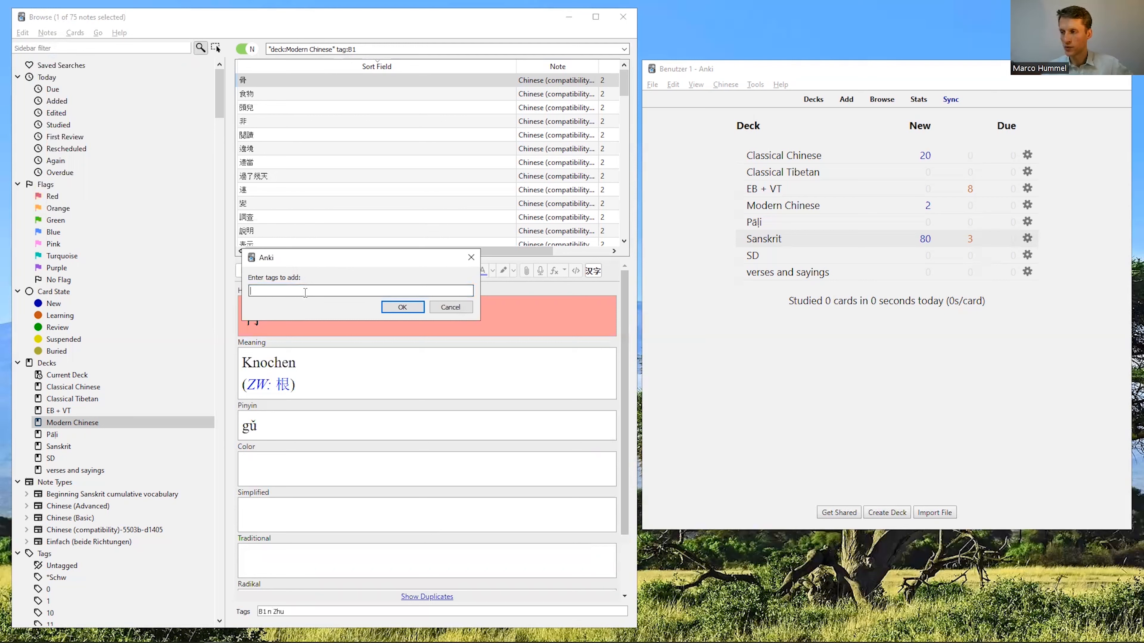
pyautogui.write('Zhu')
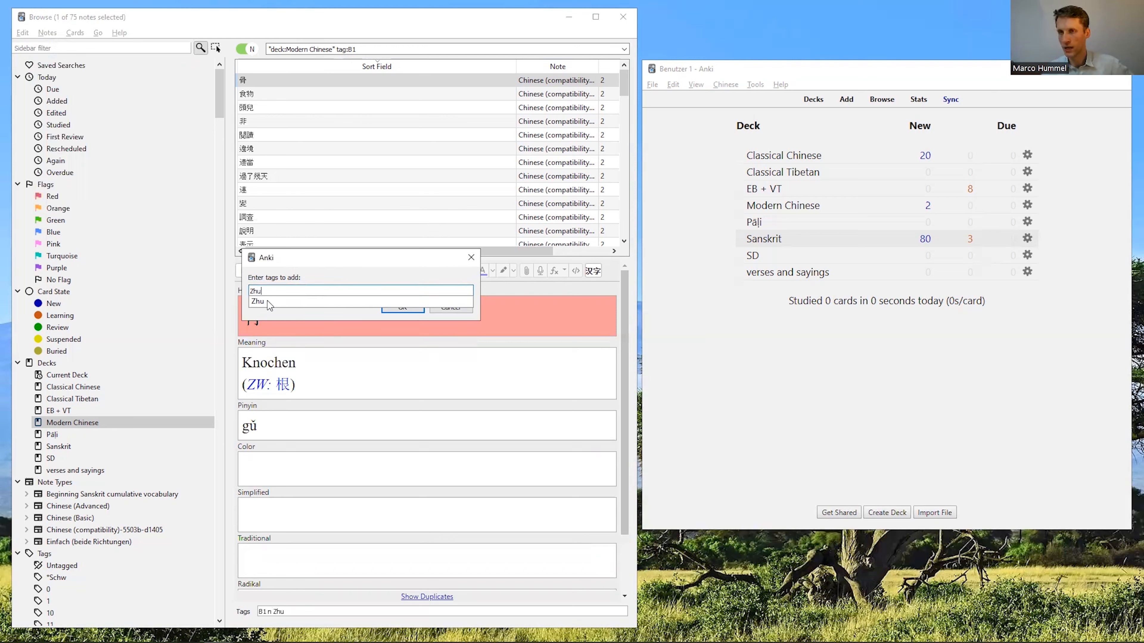
pyautogui.click(261, 305)
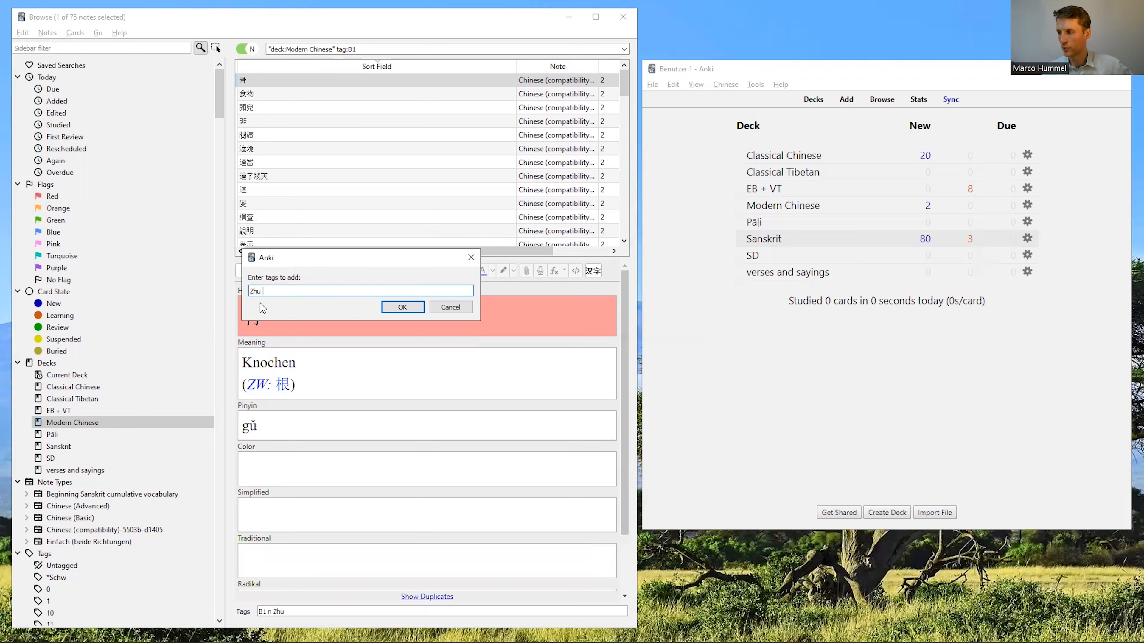
pyautogui.click(403, 307)
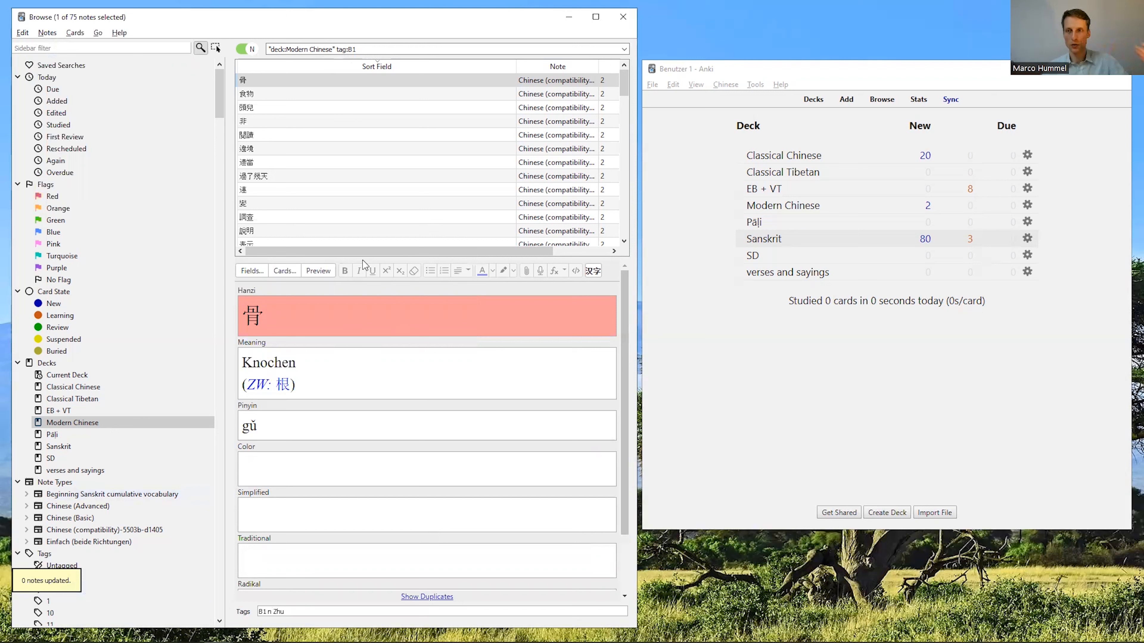
# Go through several of the notes tagged B1 and examine the tags assigned to each.
pyautogui.click(282, 136)
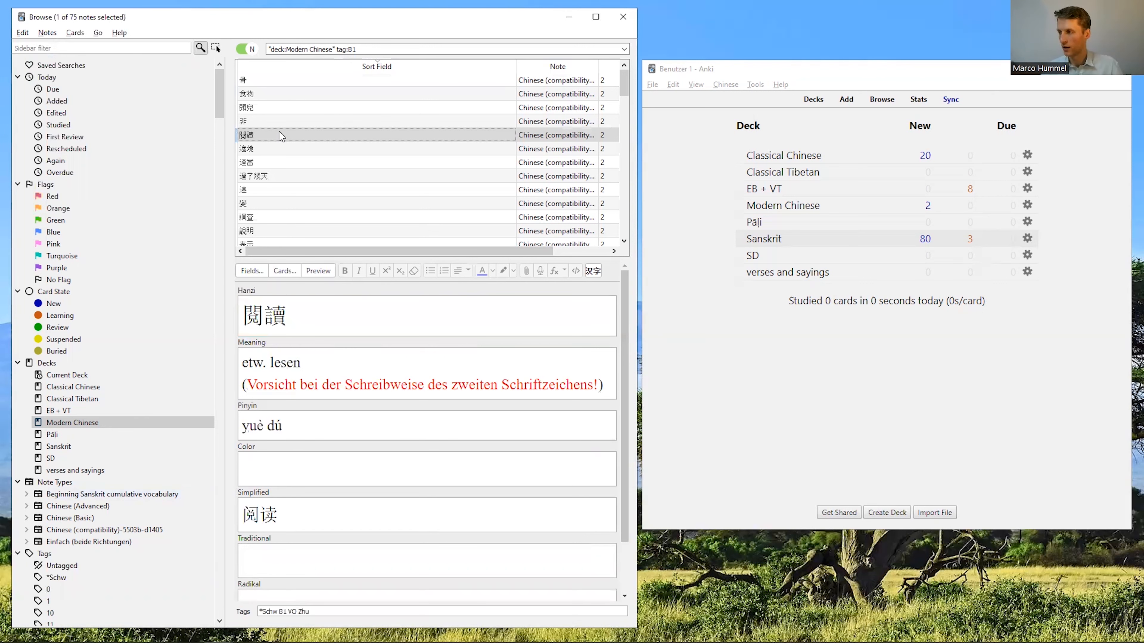
pyautogui.scroll(-1, 281, 135)
pyautogui.click(281, 135)
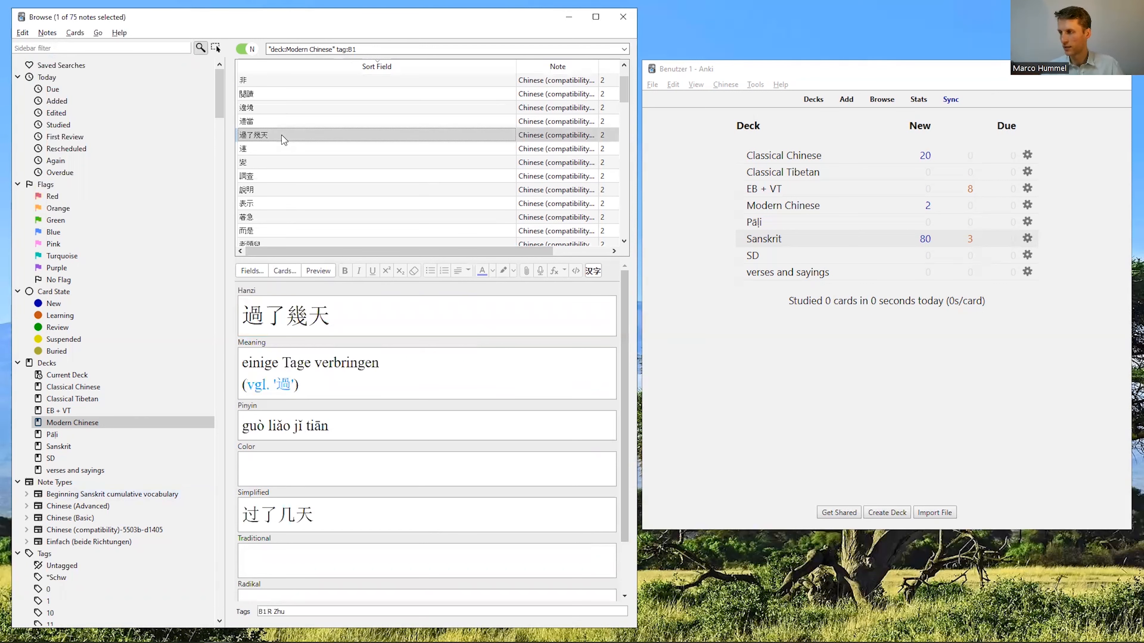
pyautogui.click(298, 176)
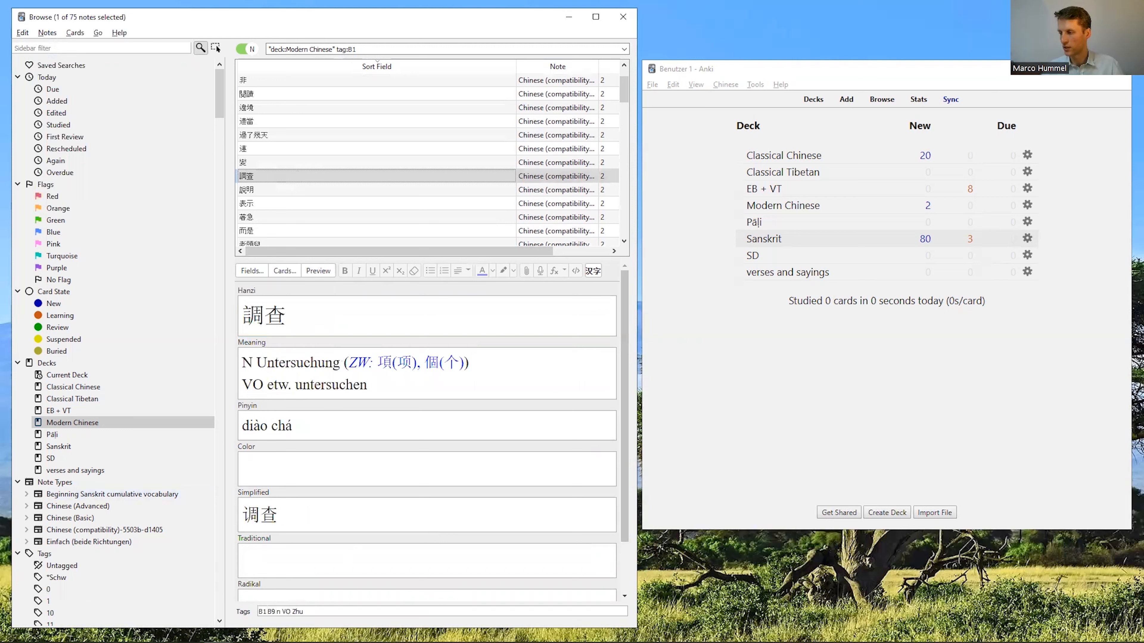
pyautogui.click(295, 205)
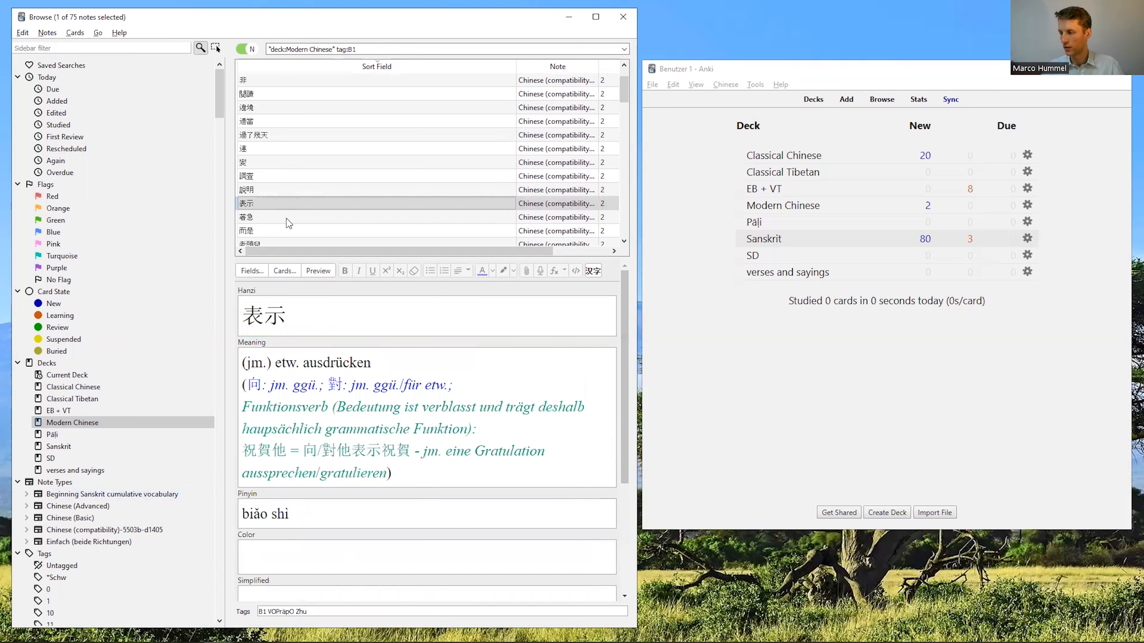
pyautogui.click(289, 220)
pyautogui.scroll(-1, 290, 210)
pyautogui.click(280, 217)
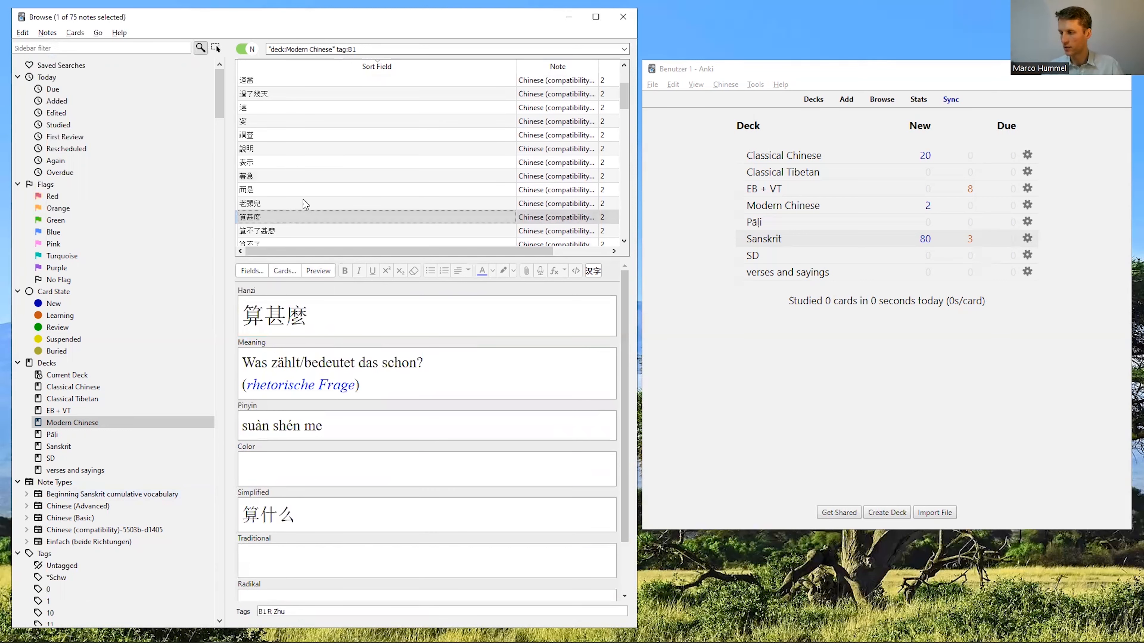
# Check the tags on the 相信 note, and filter the Modern Chinese notes to tag Cremerius.
pyautogui.scroll(-2, 303, 200)
pyautogui.click(297, 203)
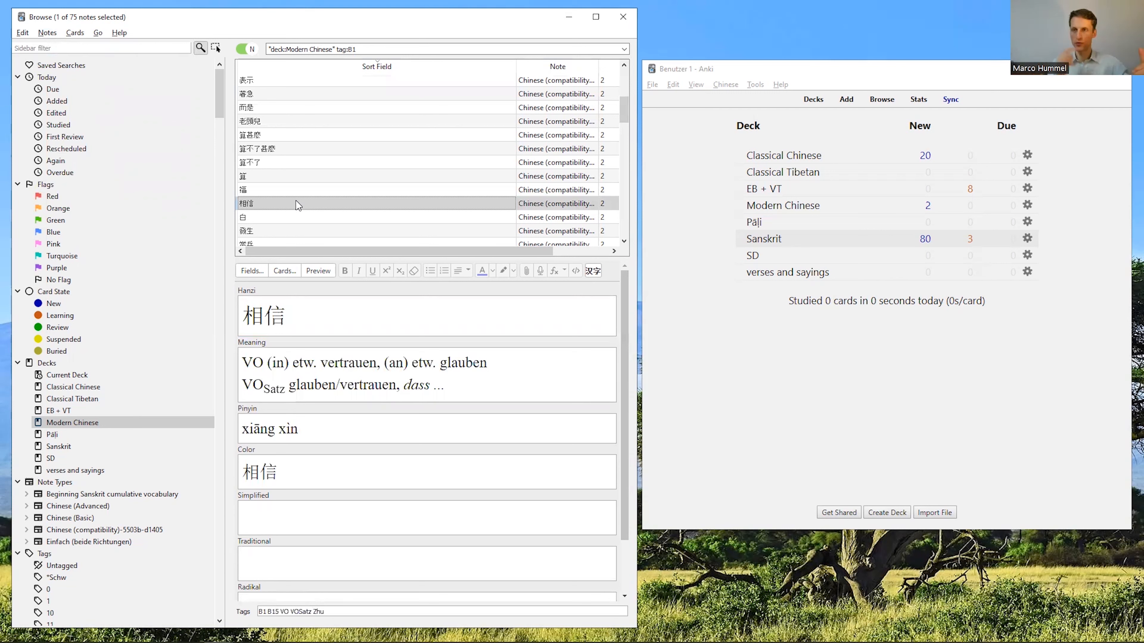
pyautogui.click(361, 50)
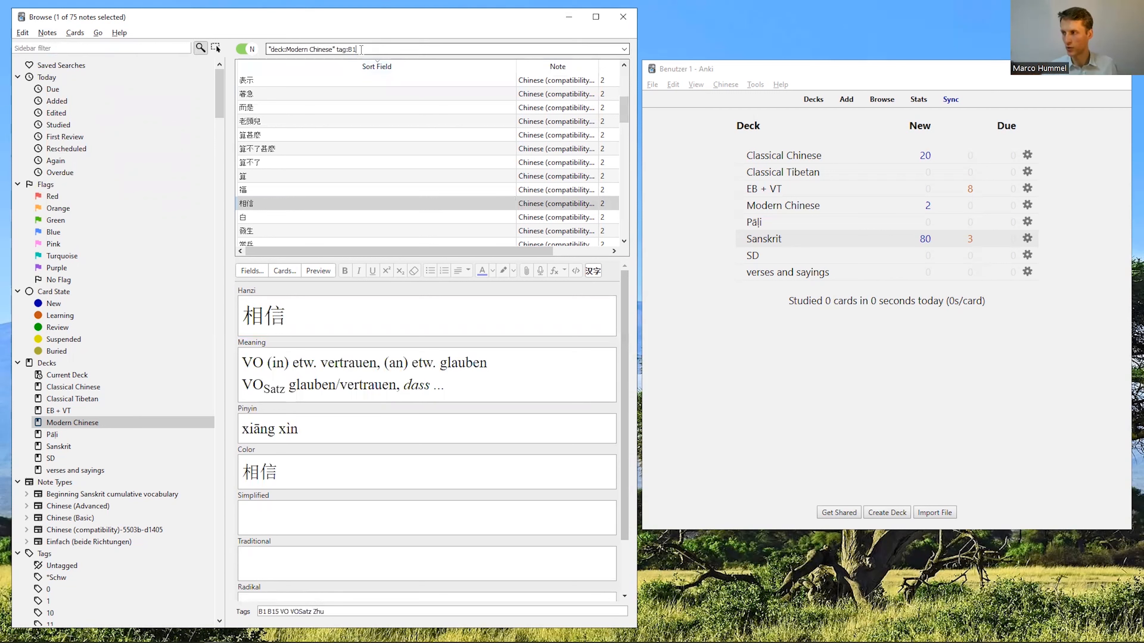
pyautogui.press('BackSpace')
pyautogui.press('BackSpace')
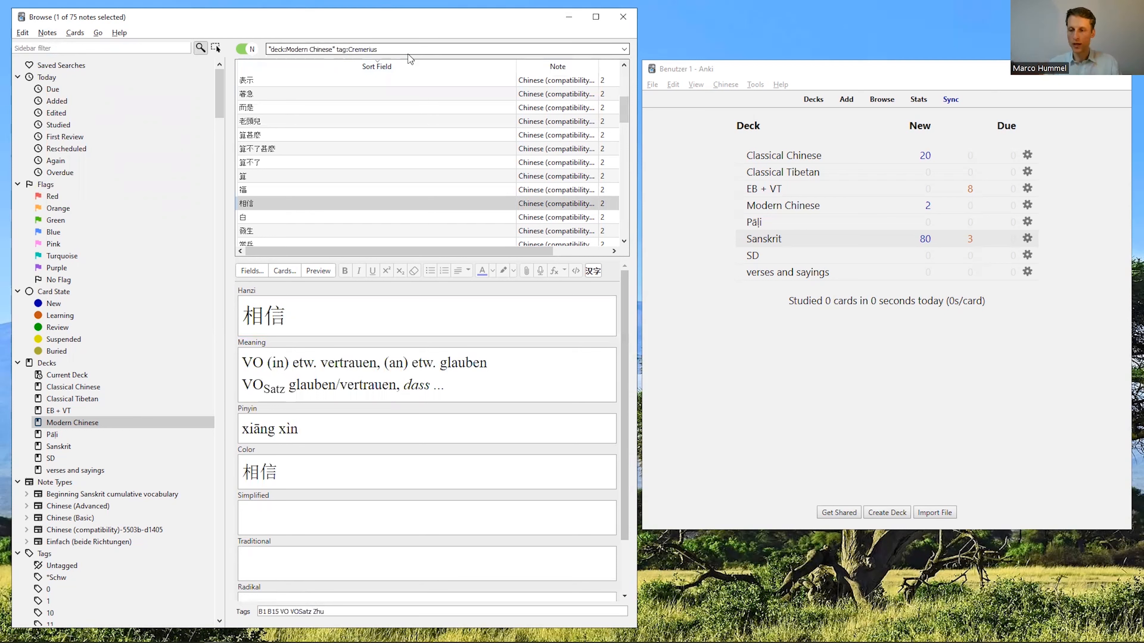
pyautogui.press('Return')
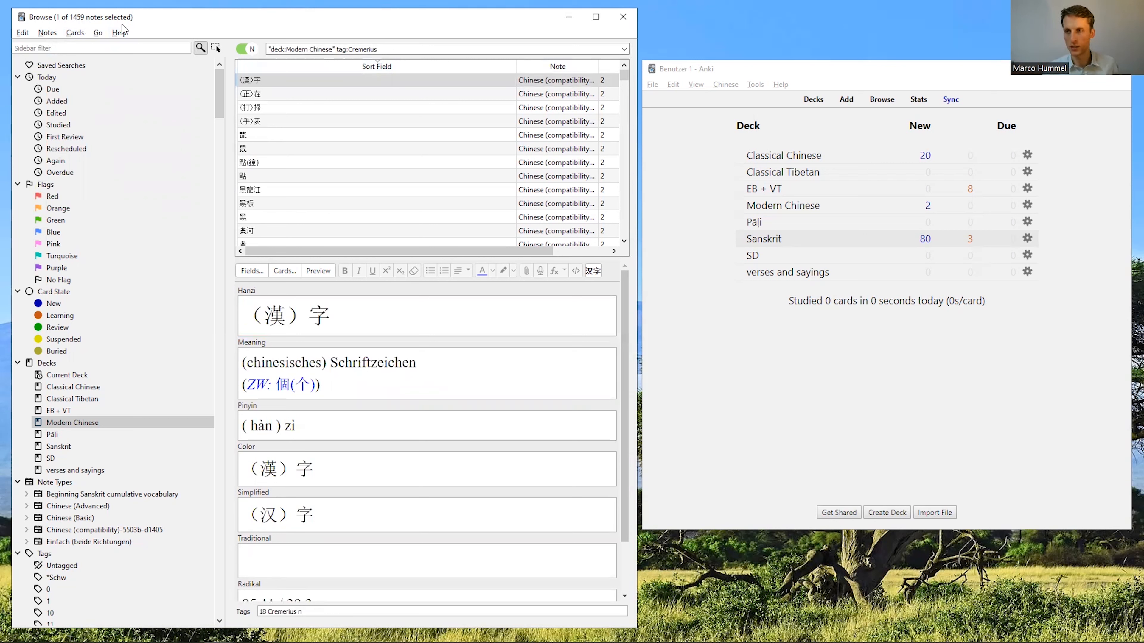
# Replace the tag in the Modern Chinese search with Zhu and run the search.
pyautogui.press('BackSpace')
pyautogui.press('BackSpace')
pyautogui.press('BackSpace')
pyautogui.press('BackSpace')
pyautogui.press('BackSpace')
pyautogui.press('BackSpace')
pyautogui.press('BackSpace')
pyautogui.write('Zhu')
pyautogui.press('Return')
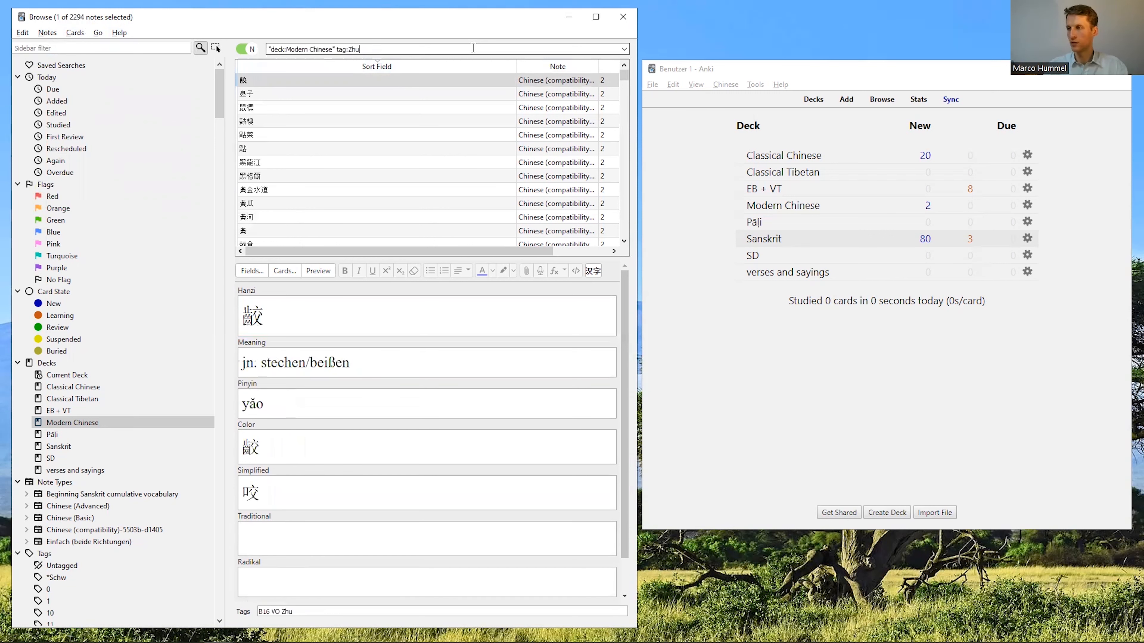
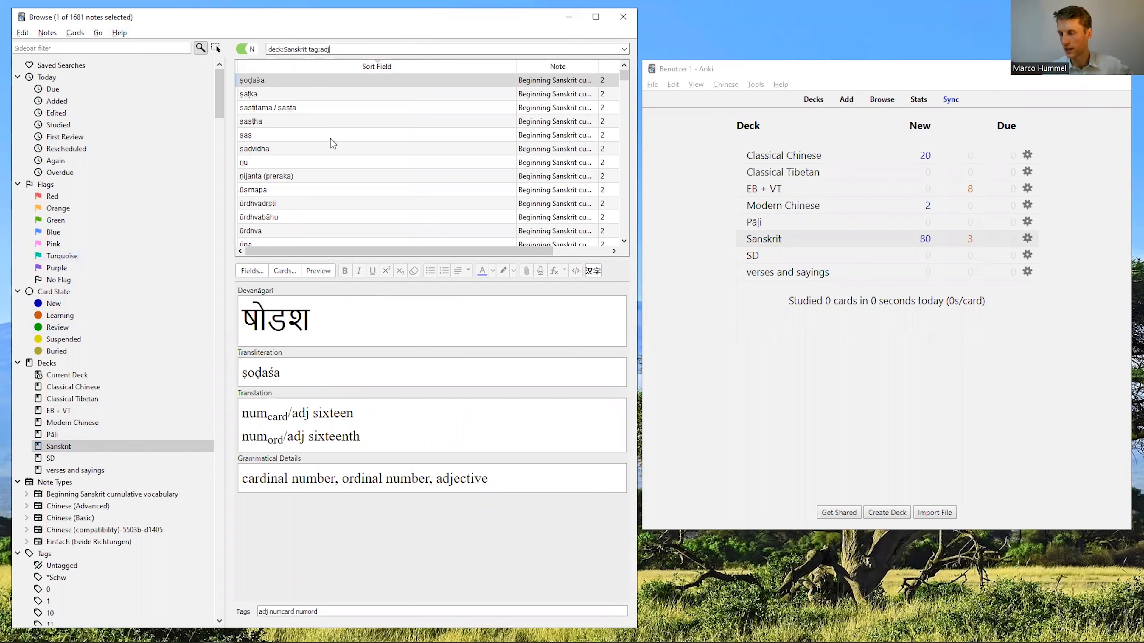
# Filter the Sanskrit notes to tag adjposs and examine the tags on the śrīmant and śaśin notes.
pyautogui.scroll(-1, 331, 140)
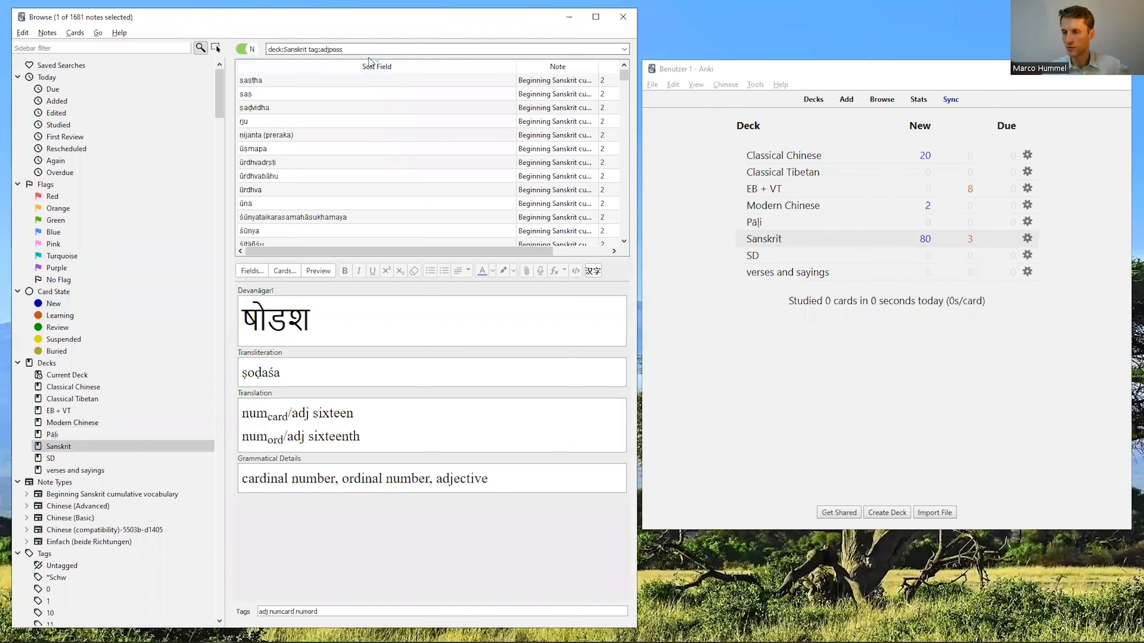
pyautogui.press('Return')
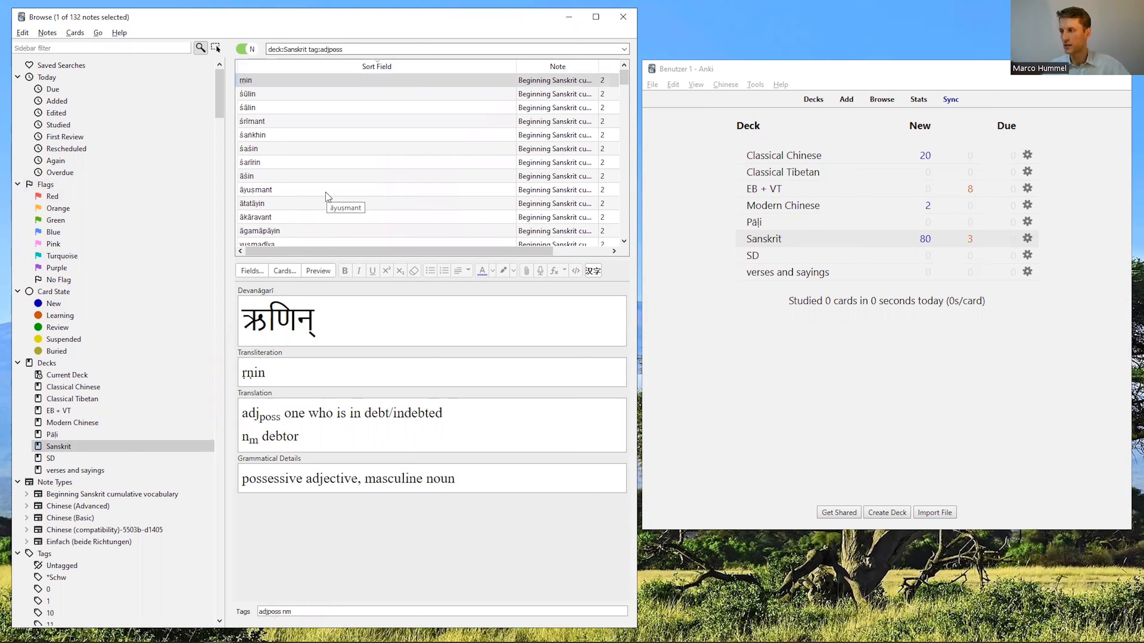
pyautogui.click(274, 121)
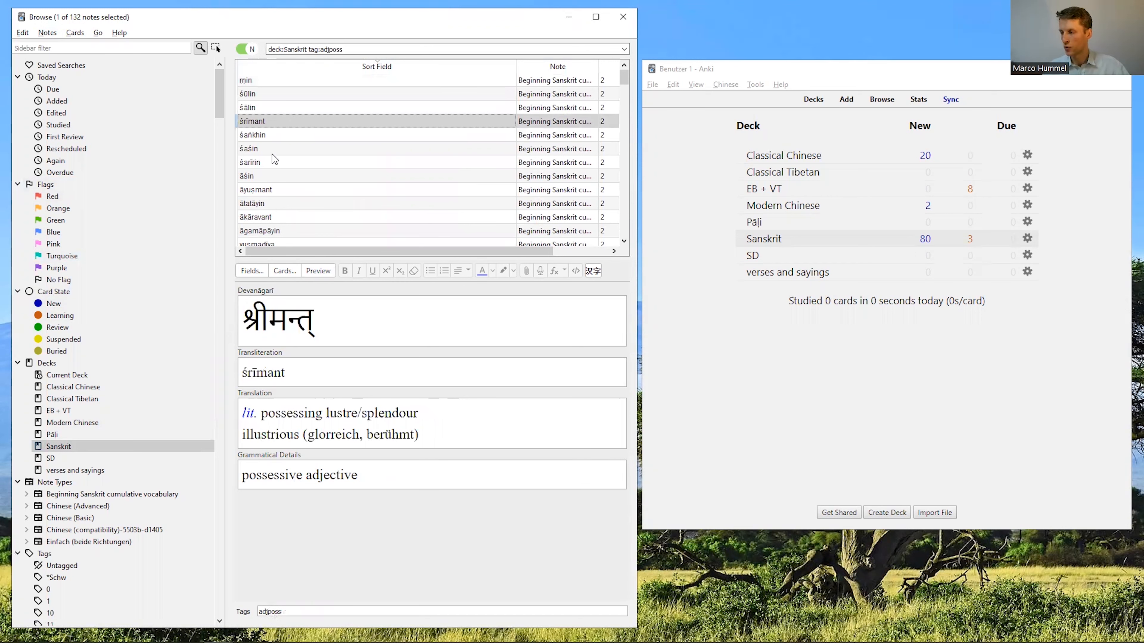
pyautogui.click(273, 153)
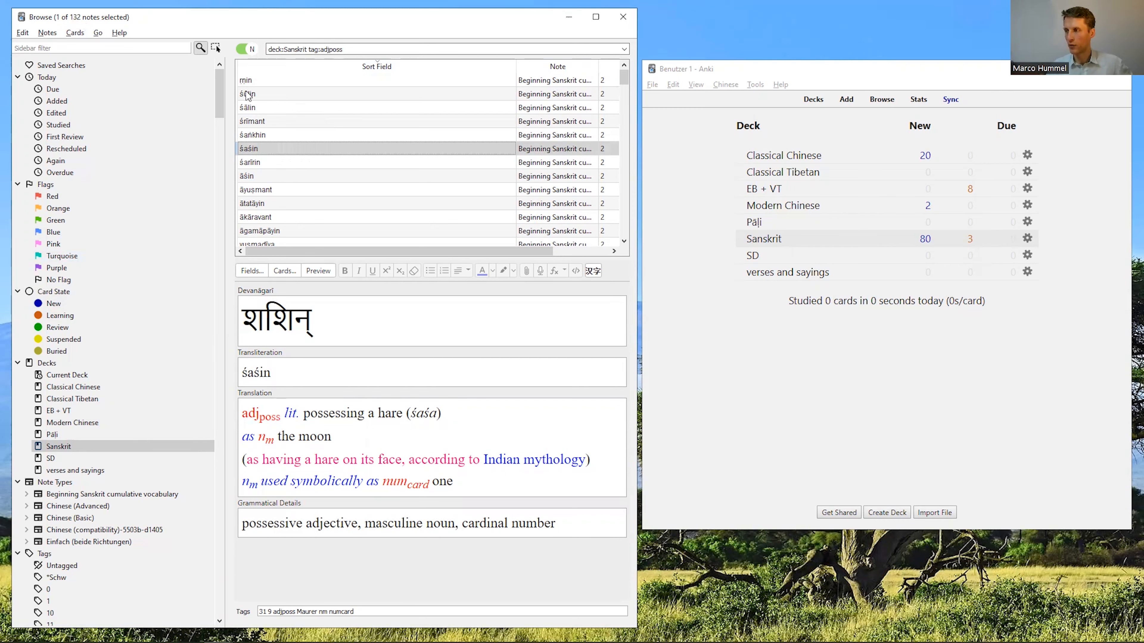
# Select all Sanskrit notes tagged adjposs and add the tag adj to them.
pyautogui.click(337, 134)
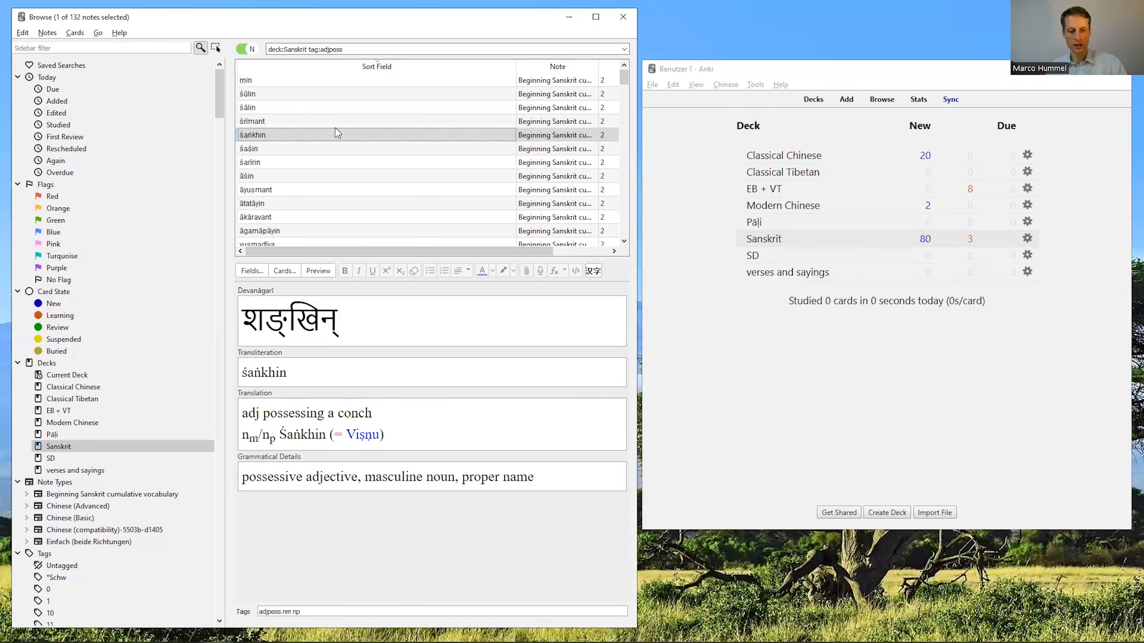
pyautogui.hotkey('ctrl', 'a')
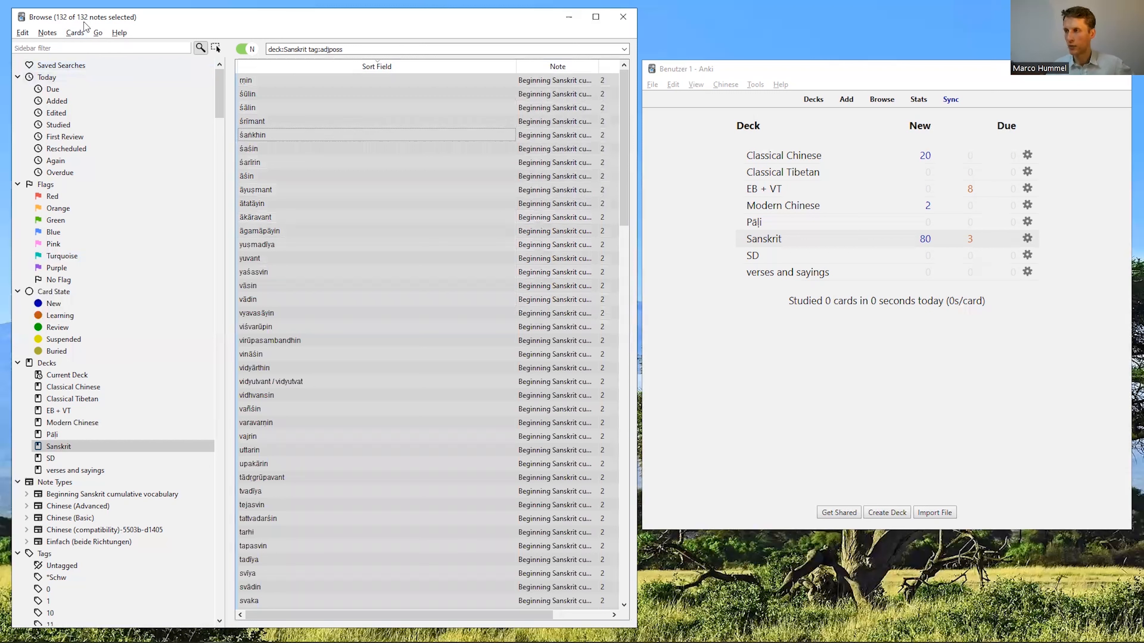
pyautogui.click(50, 34)
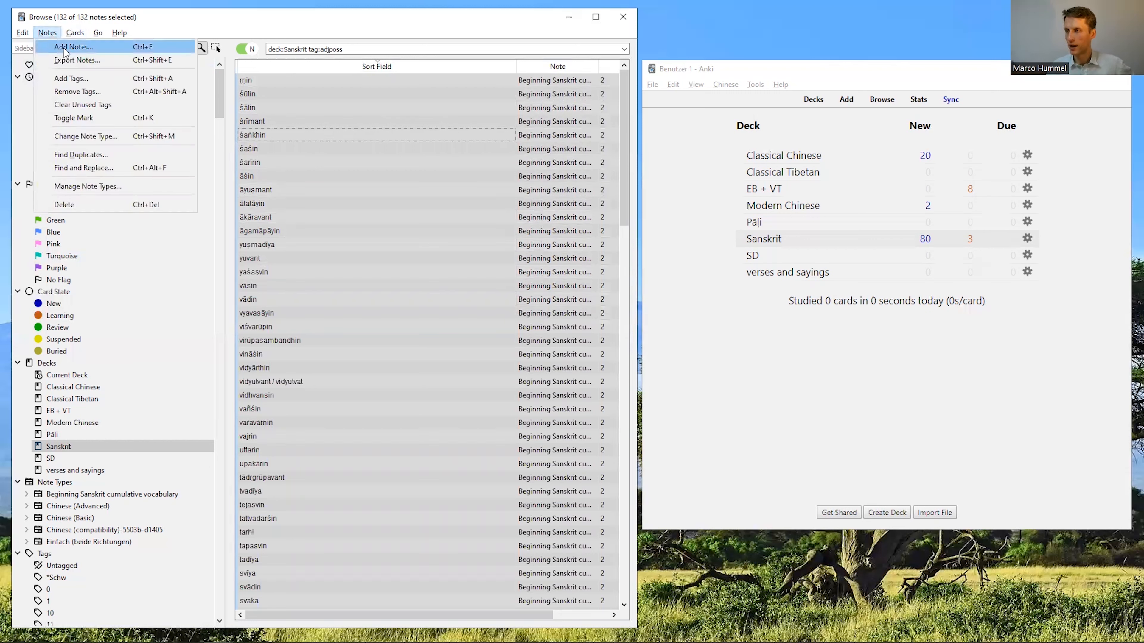
pyautogui.click(77, 80)
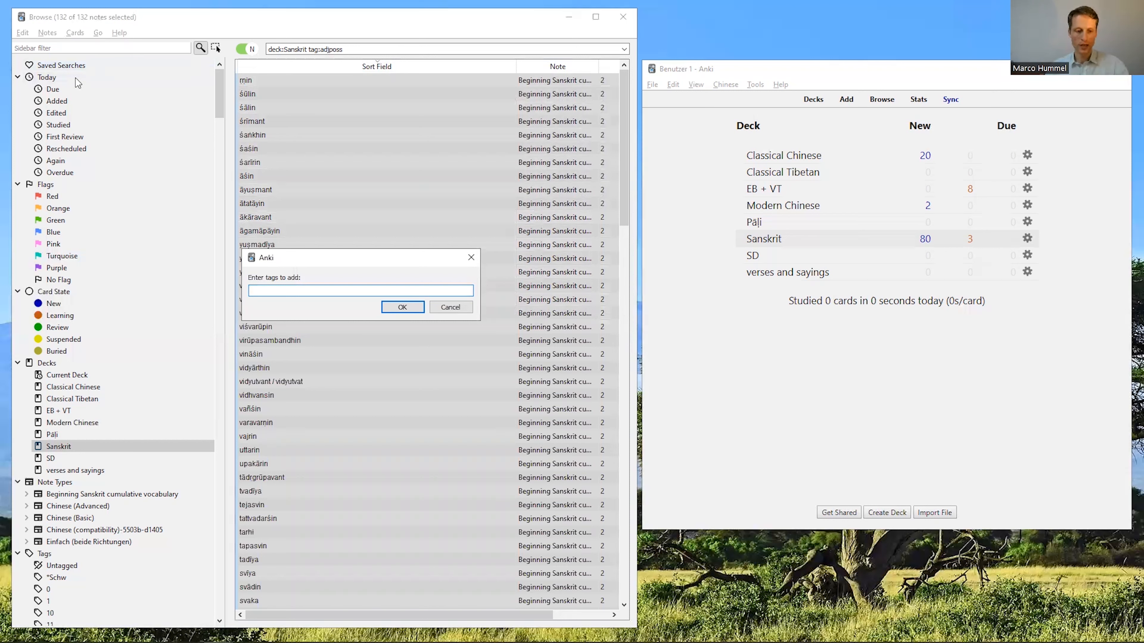
pyautogui.write('ad')
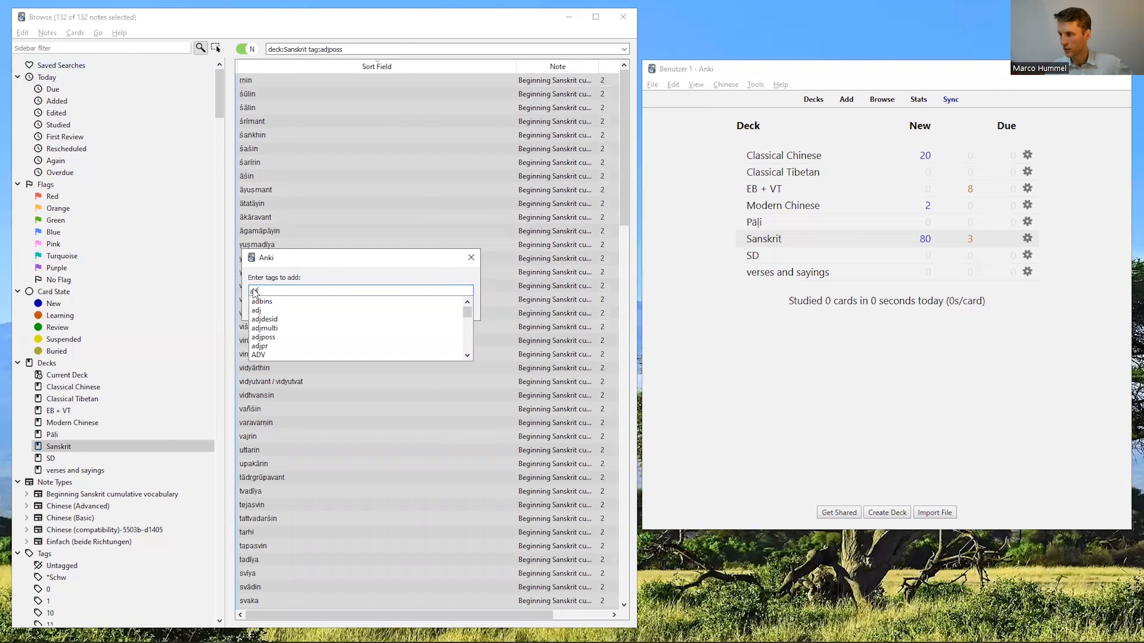
pyautogui.click(257, 312)
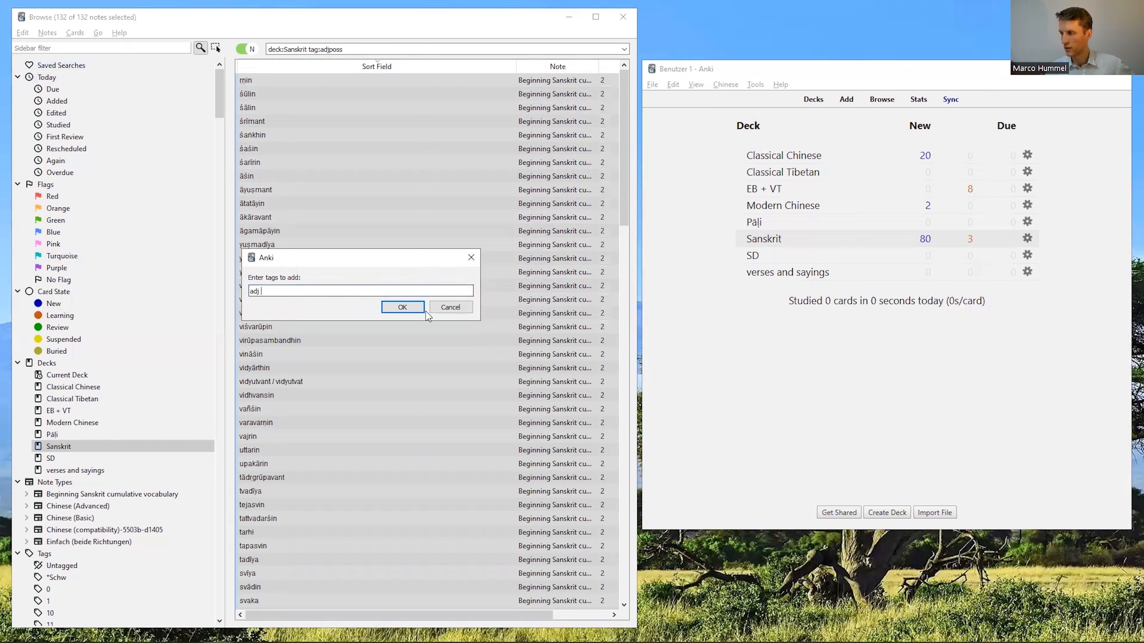
pyautogui.click(402, 307)
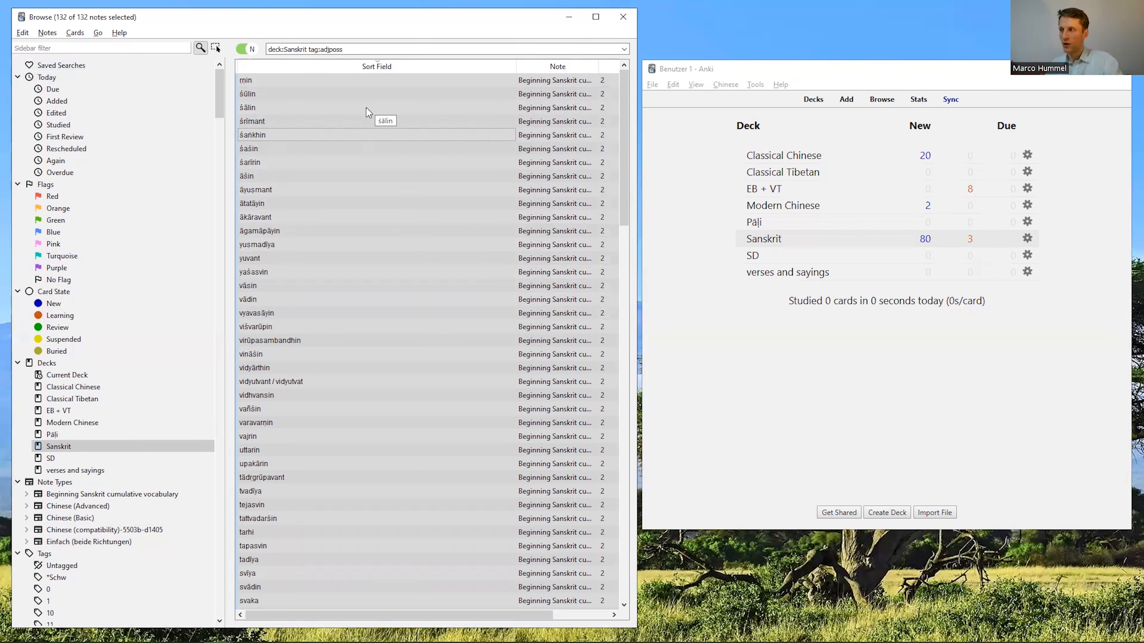
# Go through several of the adjposs notes, such as śrīmant, ātatāyin, vāsin and vidyārthin, and check their tags.
pyautogui.click(335, 117)
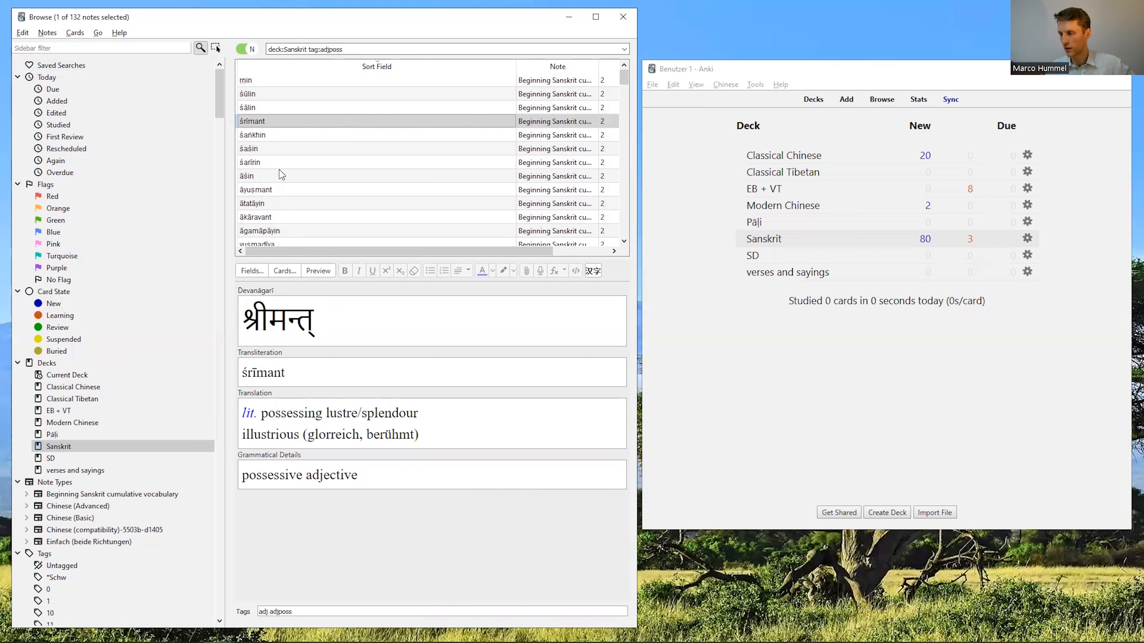
pyautogui.click(280, 178)
pyautogui.click(288, 200)
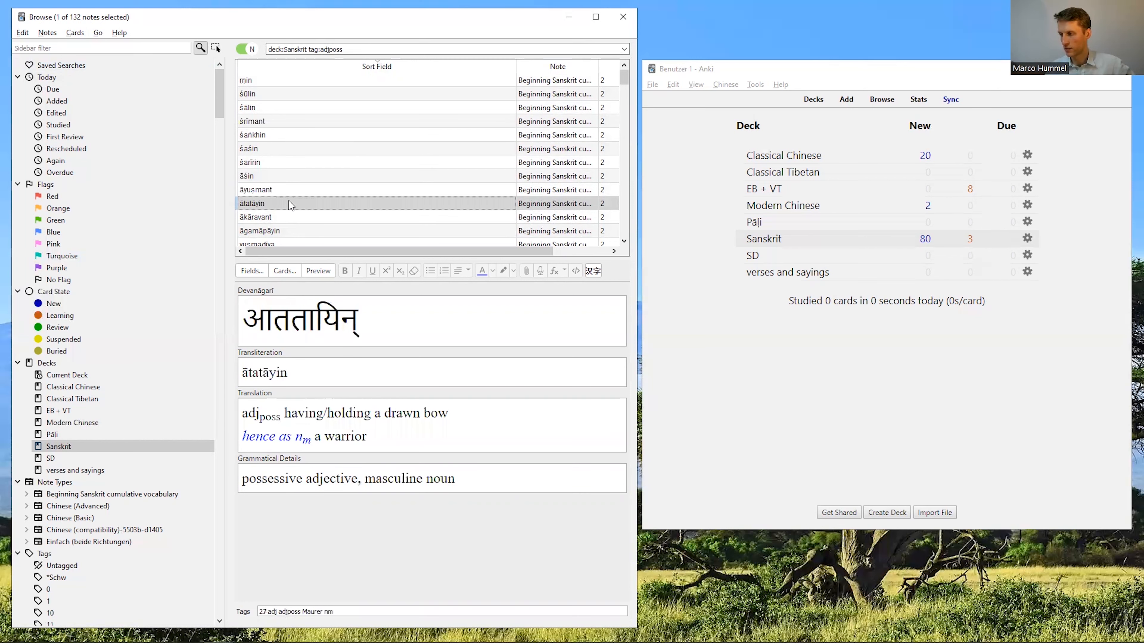
pyautogui.scroll(-2, 292, 207)
pyautogui.click(292, 207)
pyautogui.scroll(-2, 292, 206)
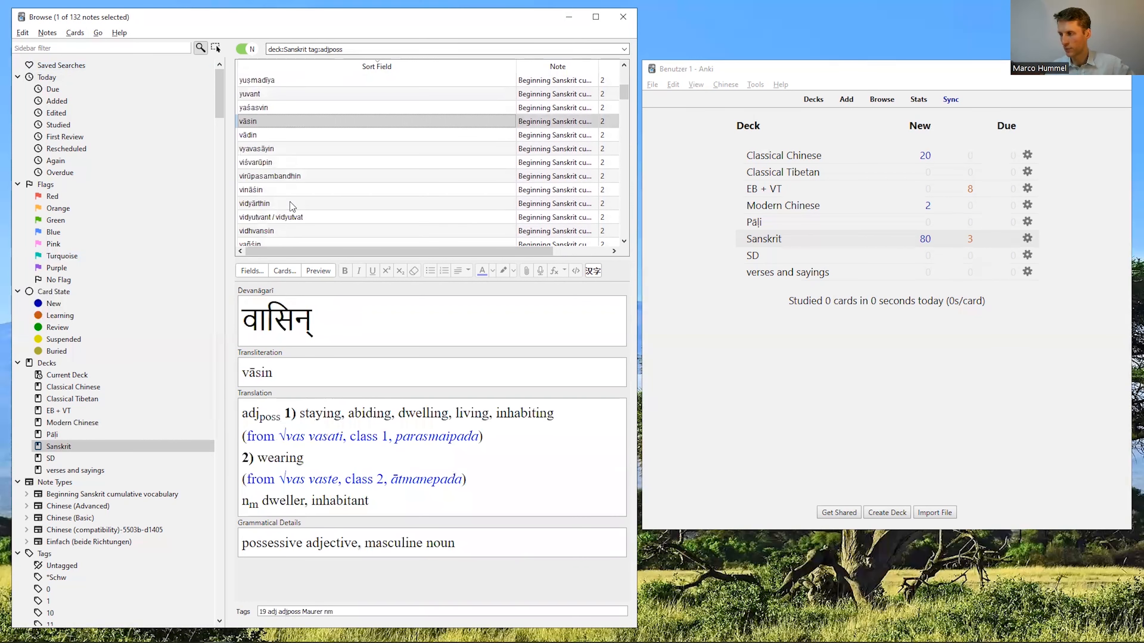
pyautogui.click(291, 206)
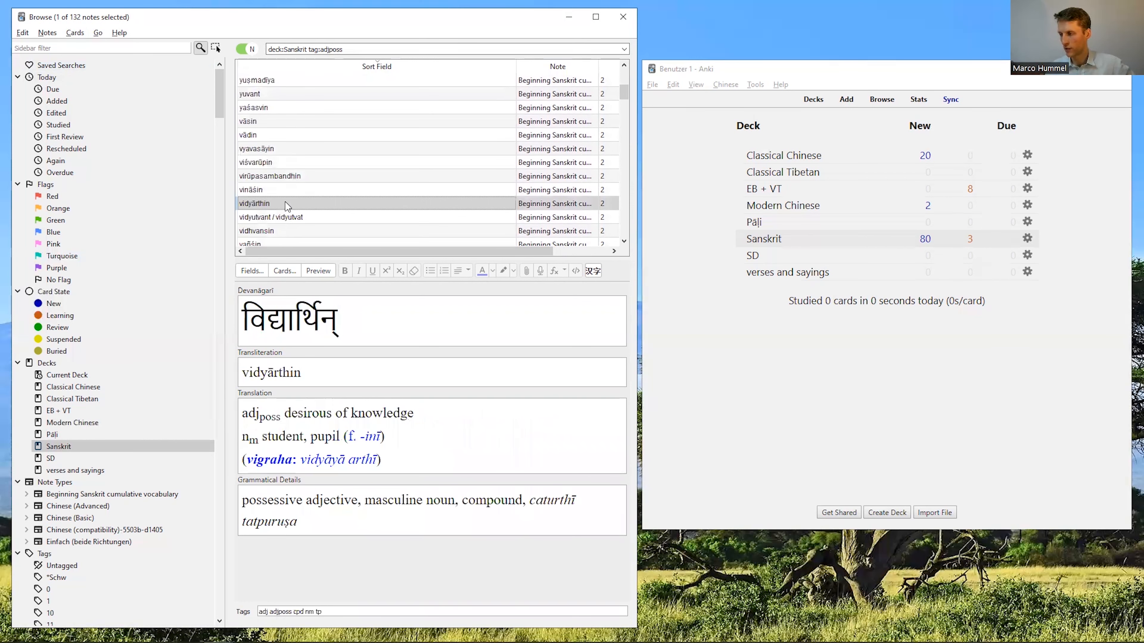
# Shorten the tag in the Sanskrit search to adj and run the search.
pyautogui.click(362, 50)
pyautogui.press('BackSpace')
pyautogui.press('BackSpace')
pyautogui.press('BackSpace')
pyautogui.press('BackSpace')
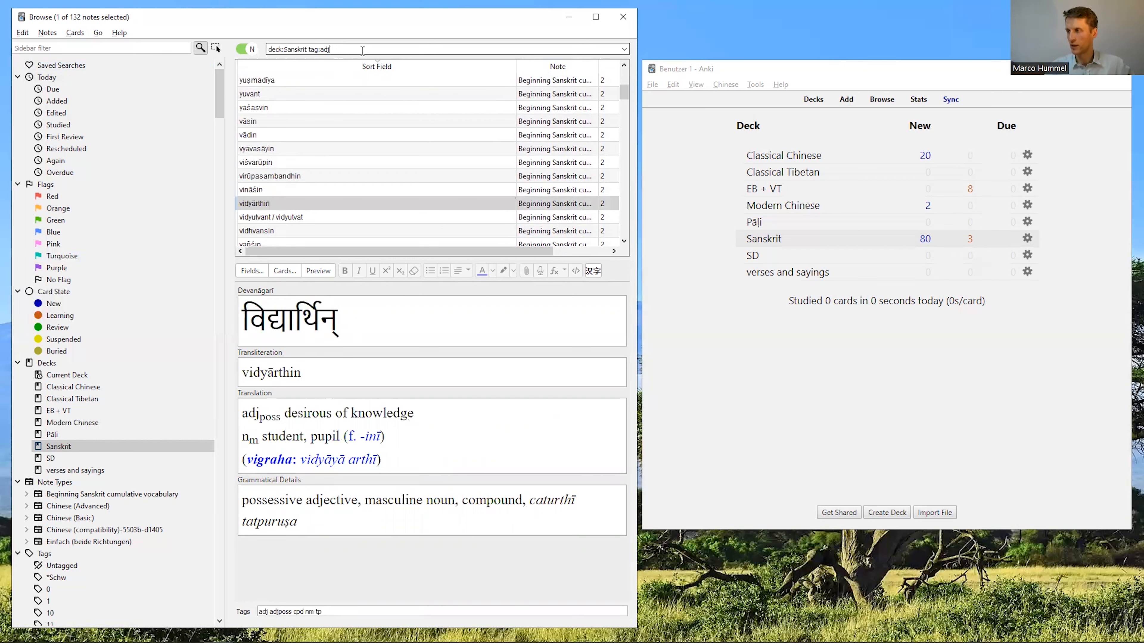
pyautogui.press('Return')
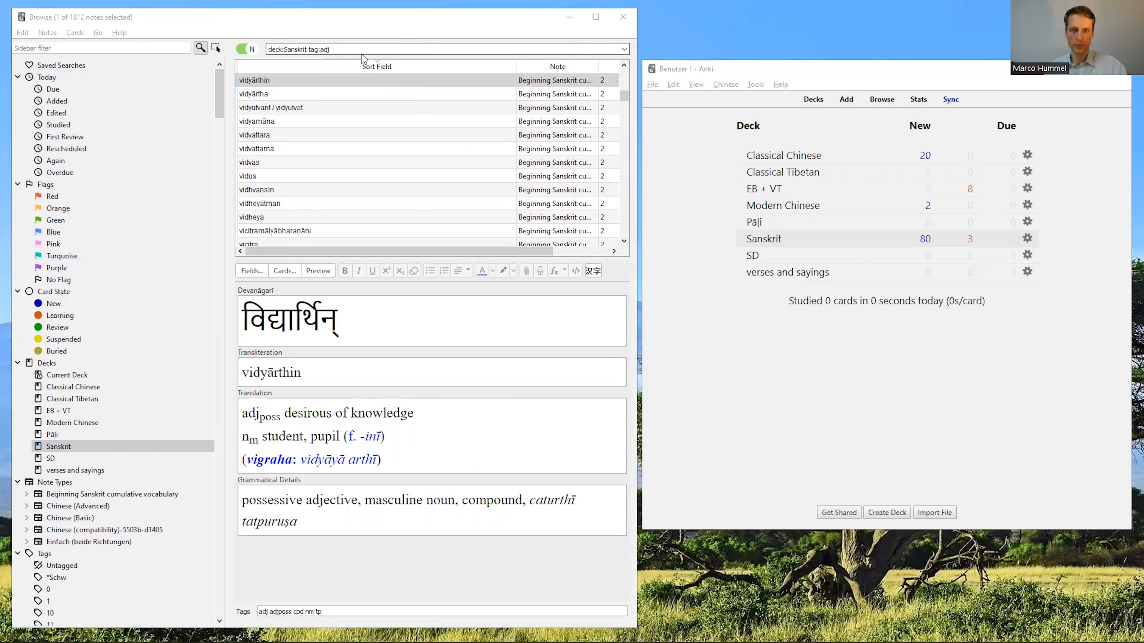
# Consult the adverb entries in the List of Abbreviations PDF, and return to Anki to examine the vidyutvant / vidyutvat note.
pyautogui.hotkey('alt', 'Tab')
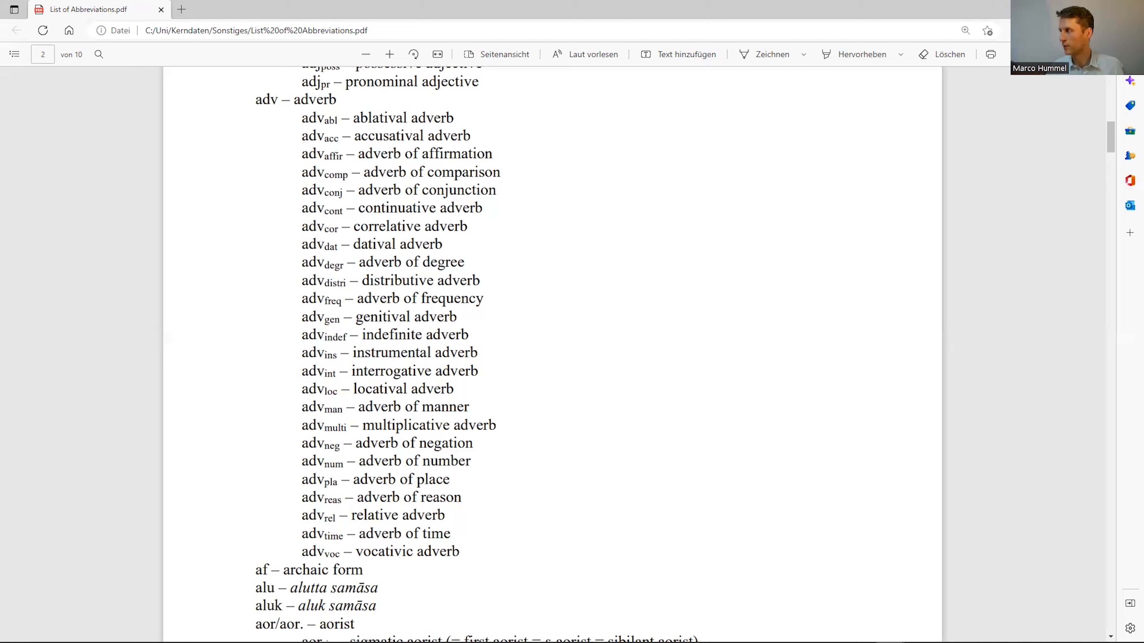
pyautogui.click(1130, 9)
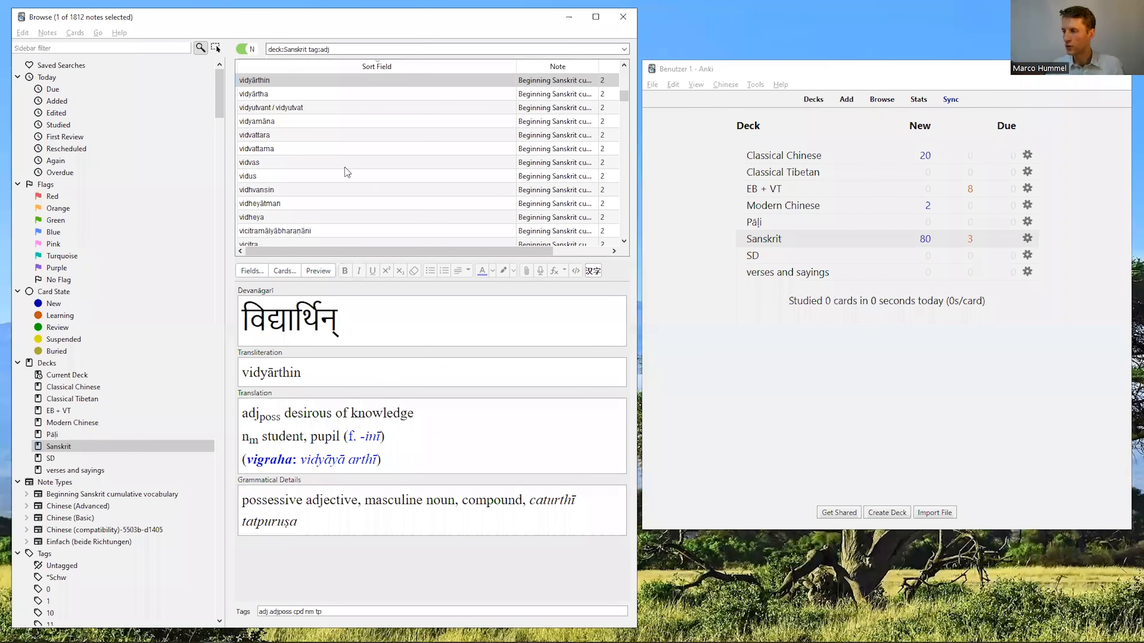
pyautogui.click(279, 108)
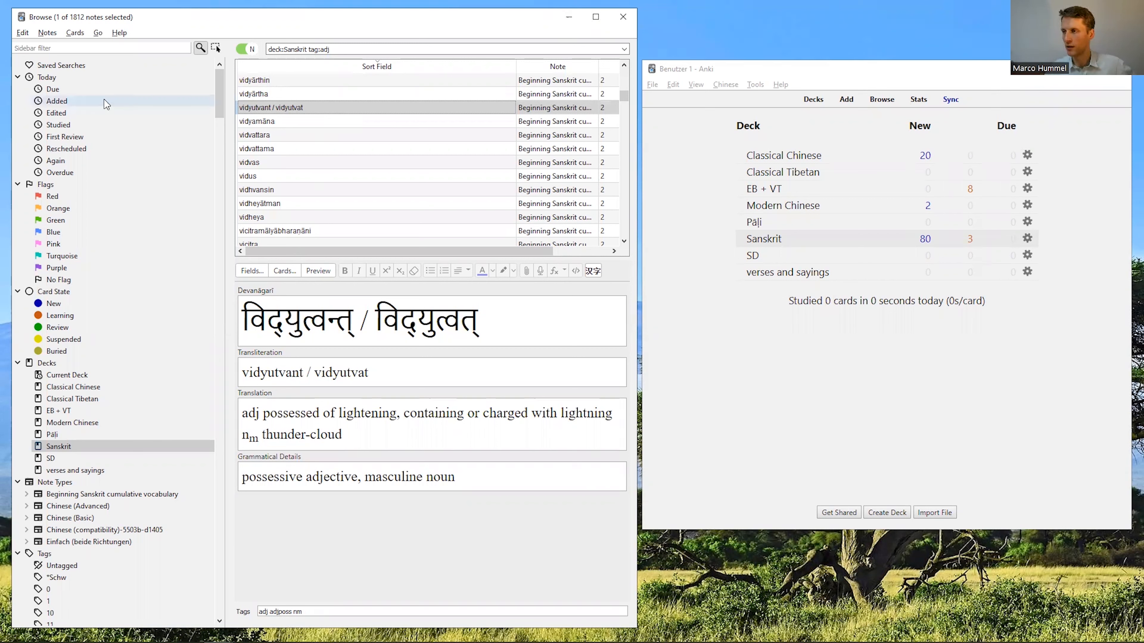
# Select all Sanskrit notes tagged adj, and narrow the search to tag adjposs.
pyautogui.click(318, 135)
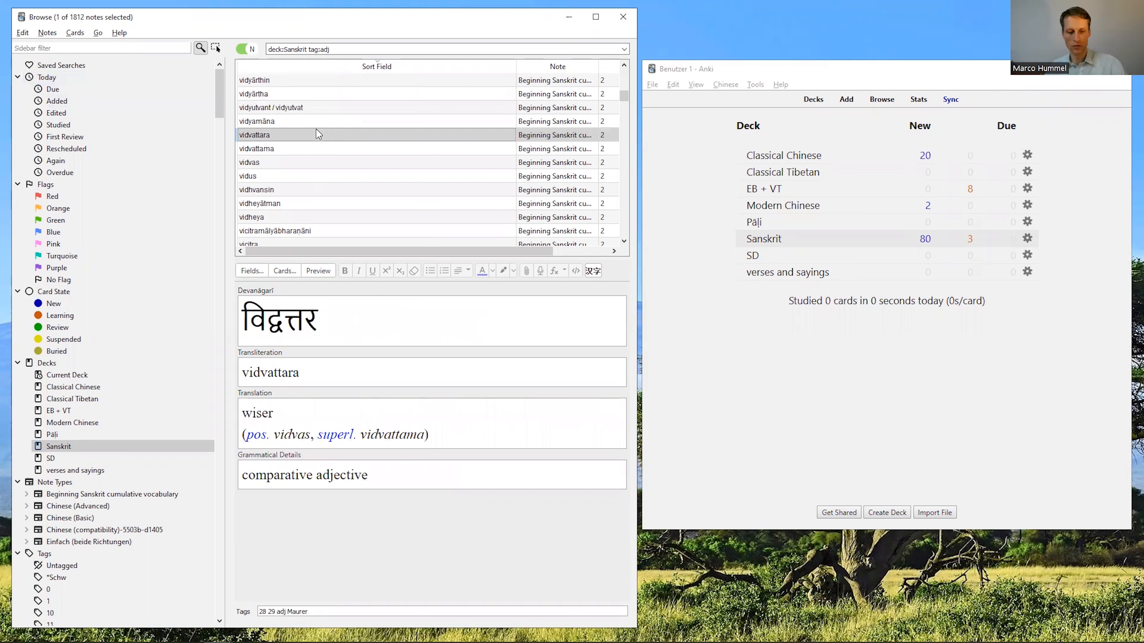
pyautogui.hotkey('ctrl', 'a')
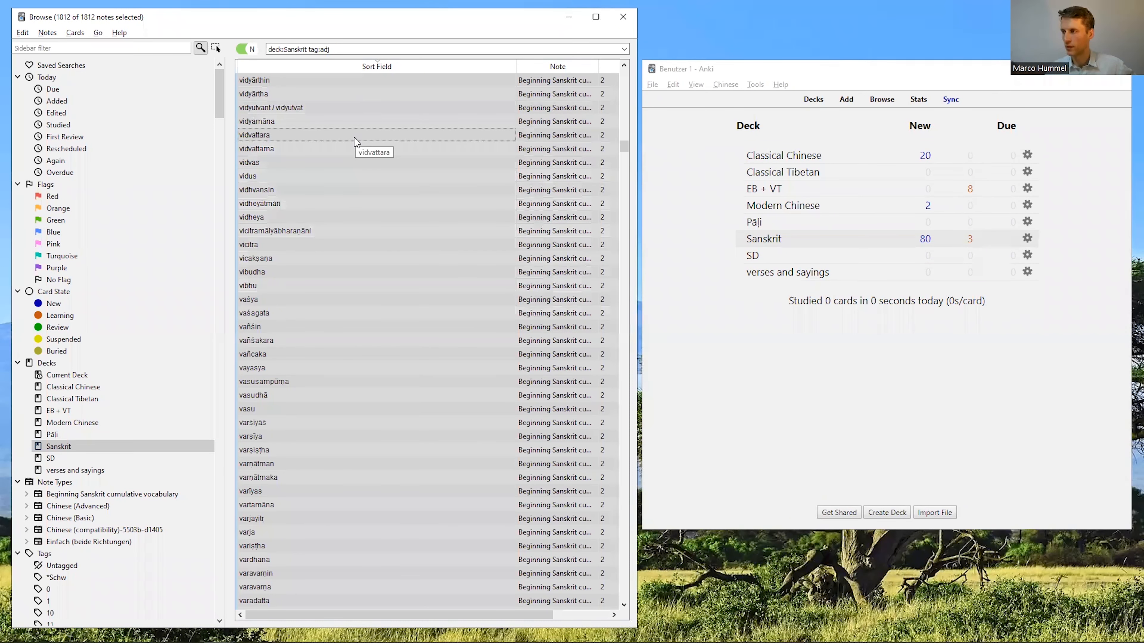
pyautogui.click(345, 48)
pyautogui.click(374, 136)
pyautogui.write('poss')
pyautogui.press('Return')
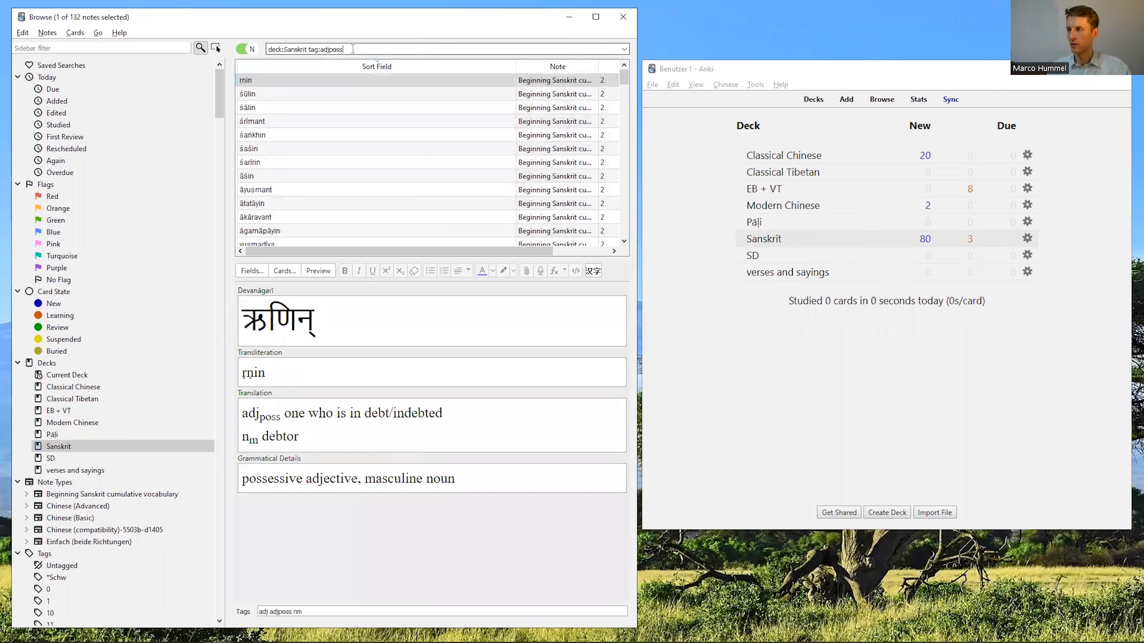
# Bring up the remove-tags prompt for all adjposs notes, close it without entering a tag, and select the śrīmant note.
pyautogui.click(341, 178)
pyautogui.hotkey('ctrl', 'a')
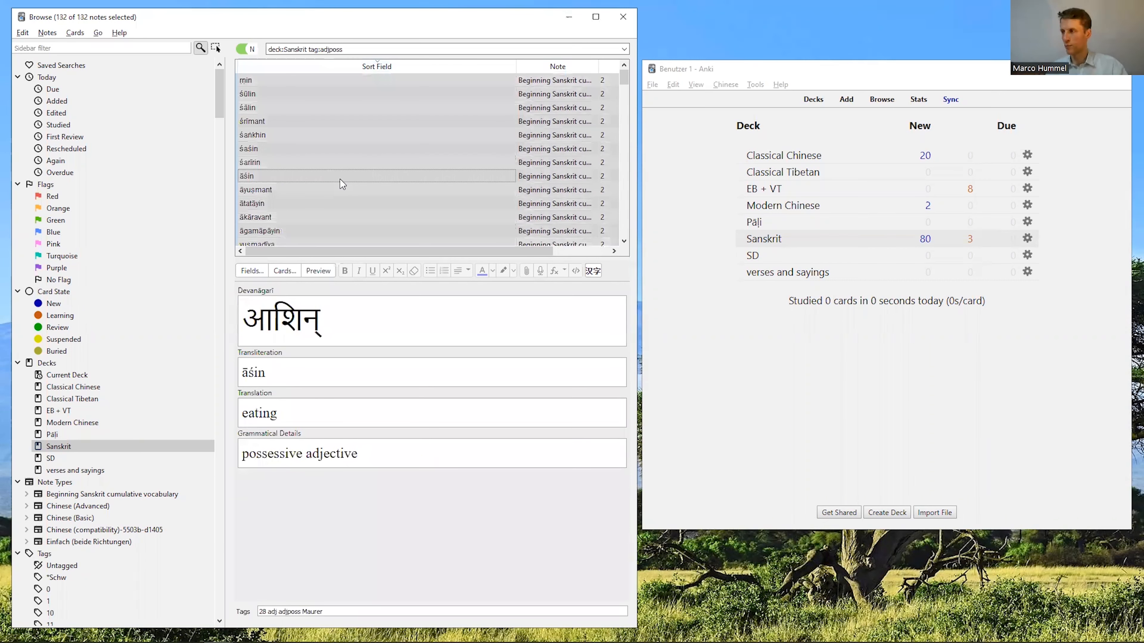
pyautogui.click(49, 35)
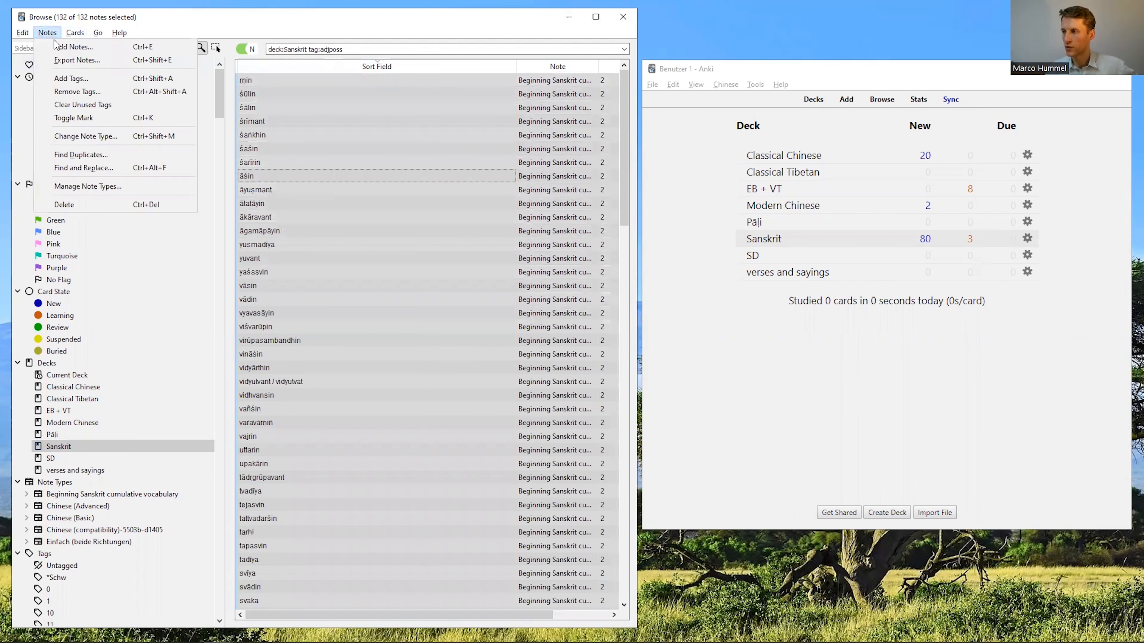
pyautogui.click(75, 92)
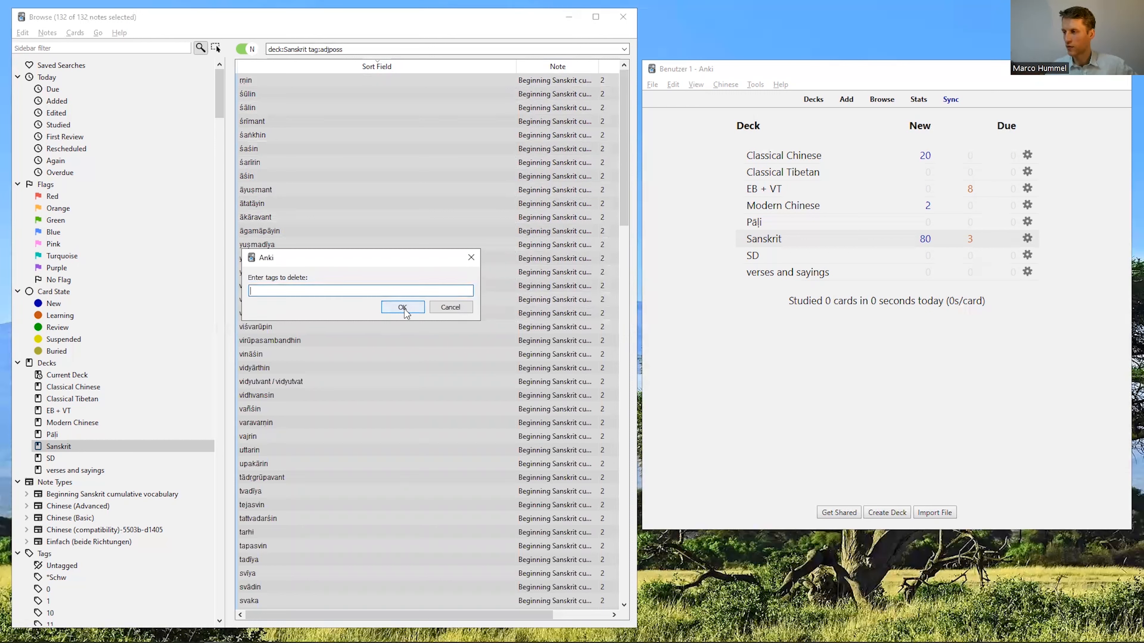
pyautogui.click(452, 307)
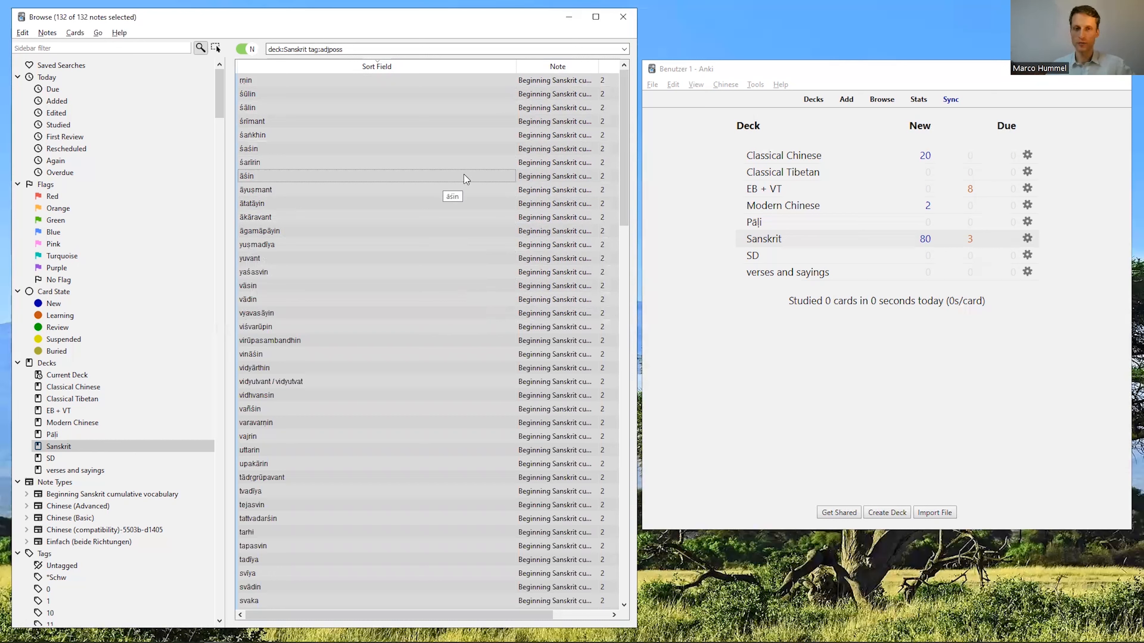
pyautogui.click(370, 48)
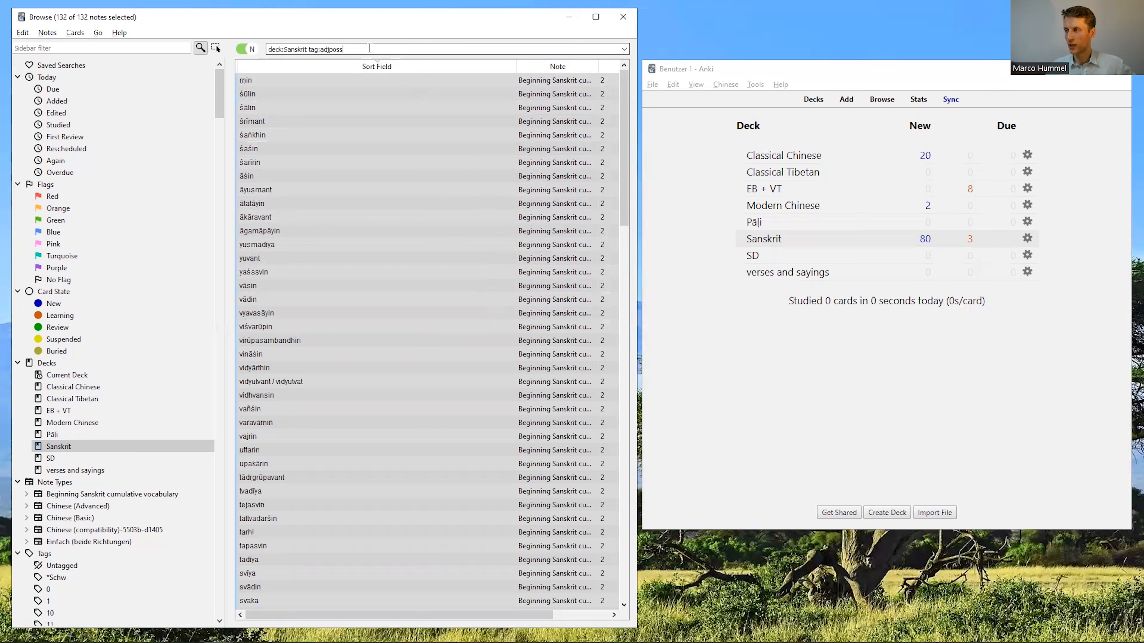
pyautogui.click(317, 124)
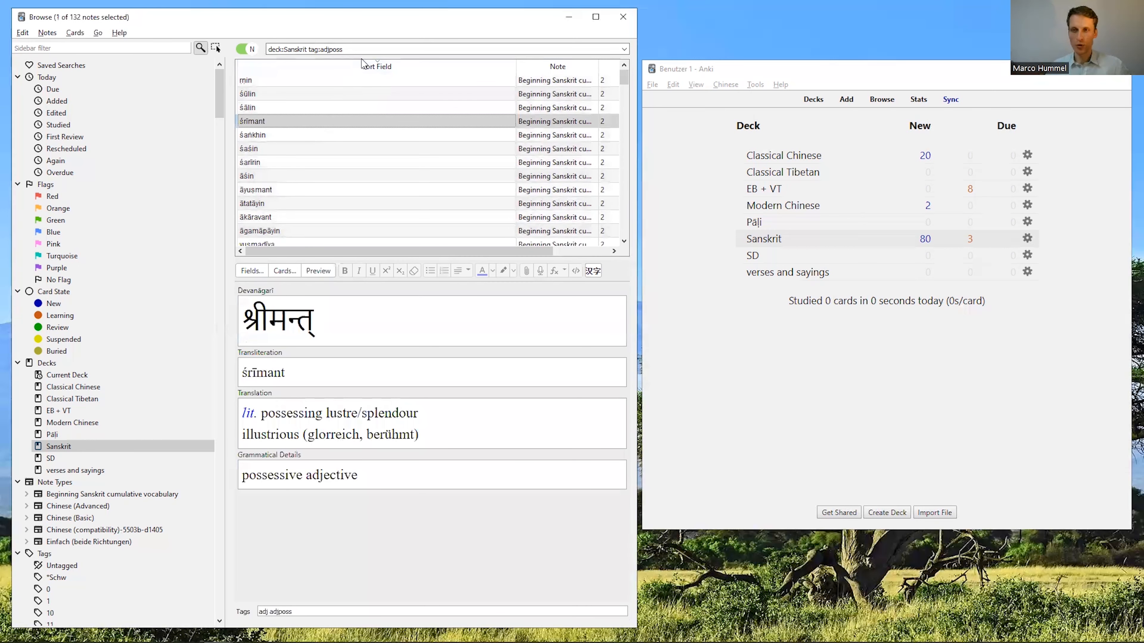